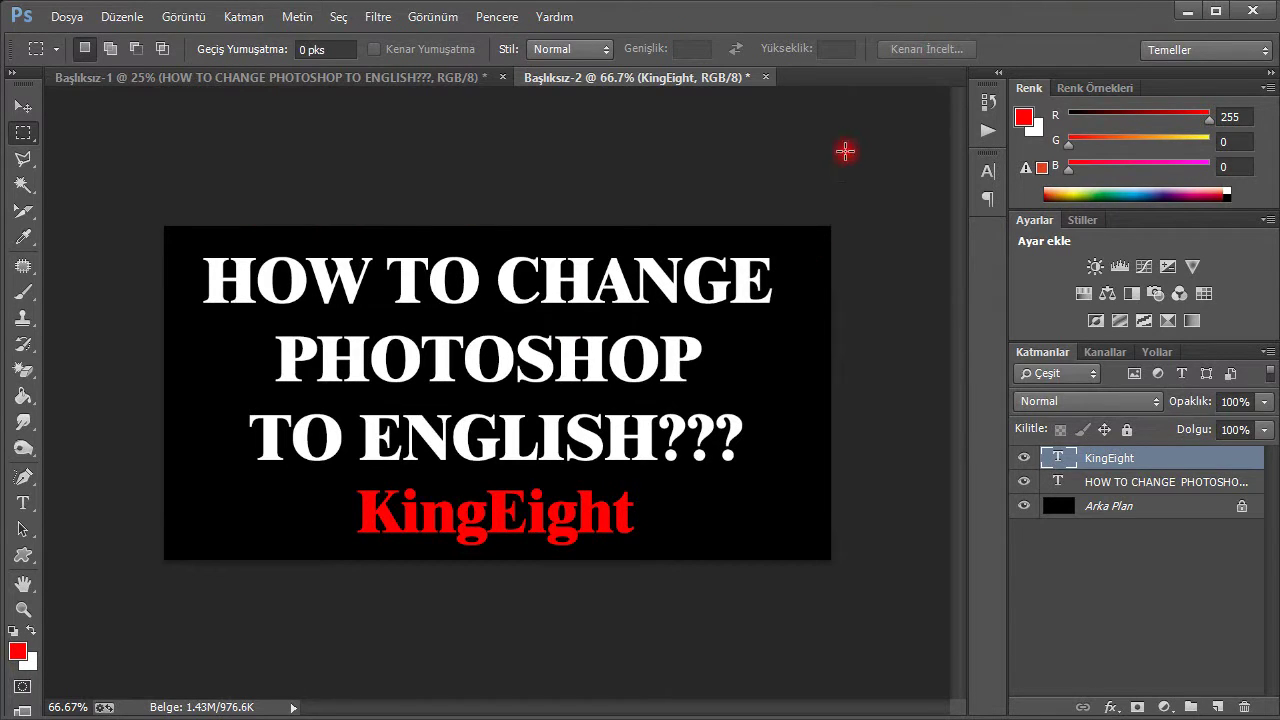
Close the Başlıksız-1 document without saving, then glance over the Düzenle menu
click(502, 77)
click(651, 286)
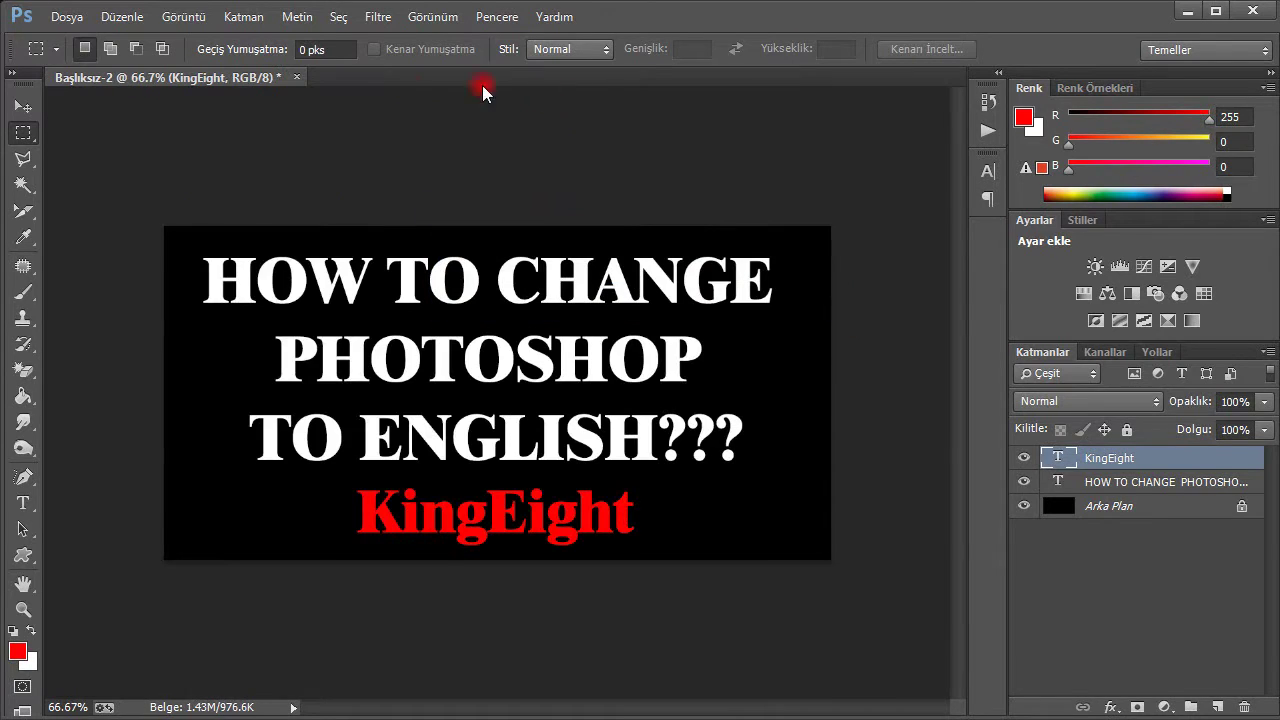
click(119, 20)
Switch to File Explorer and open Adobe > Photoshop CC > Adobe Photoshop CC (64 Bit)
click(119, 20)
click(1148, 24)
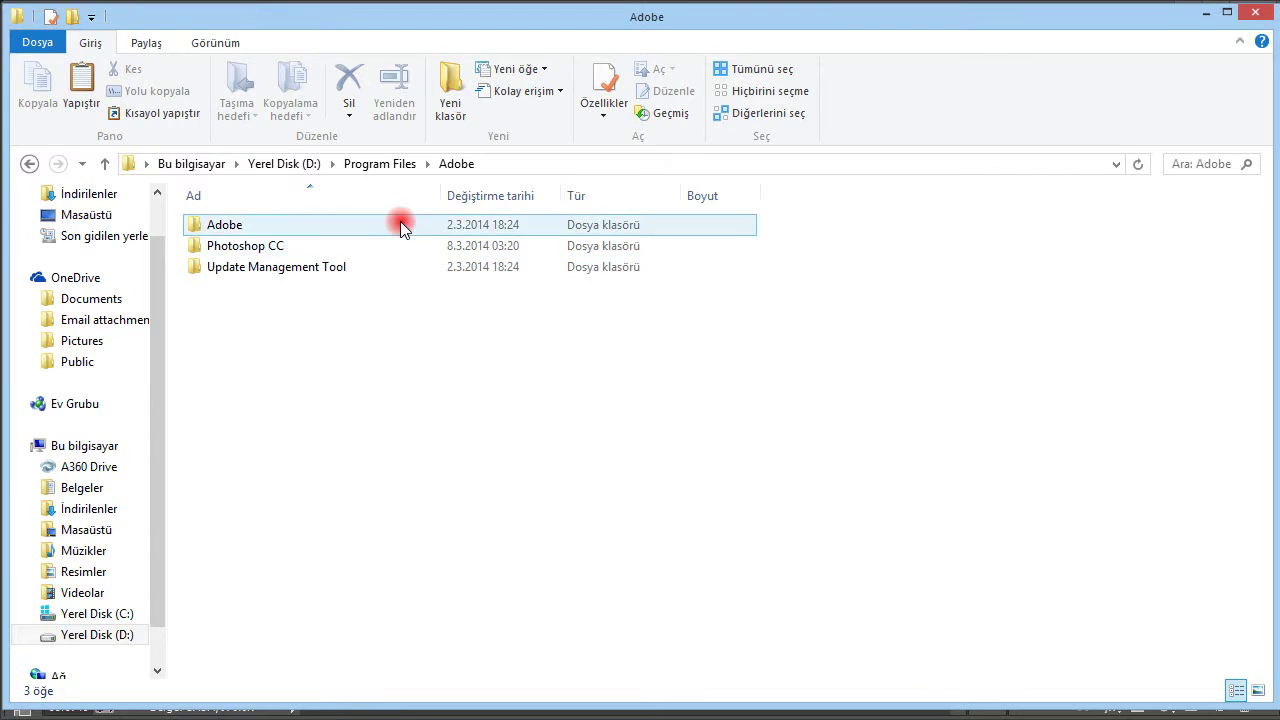
click(291, 234)
click(276, 245)
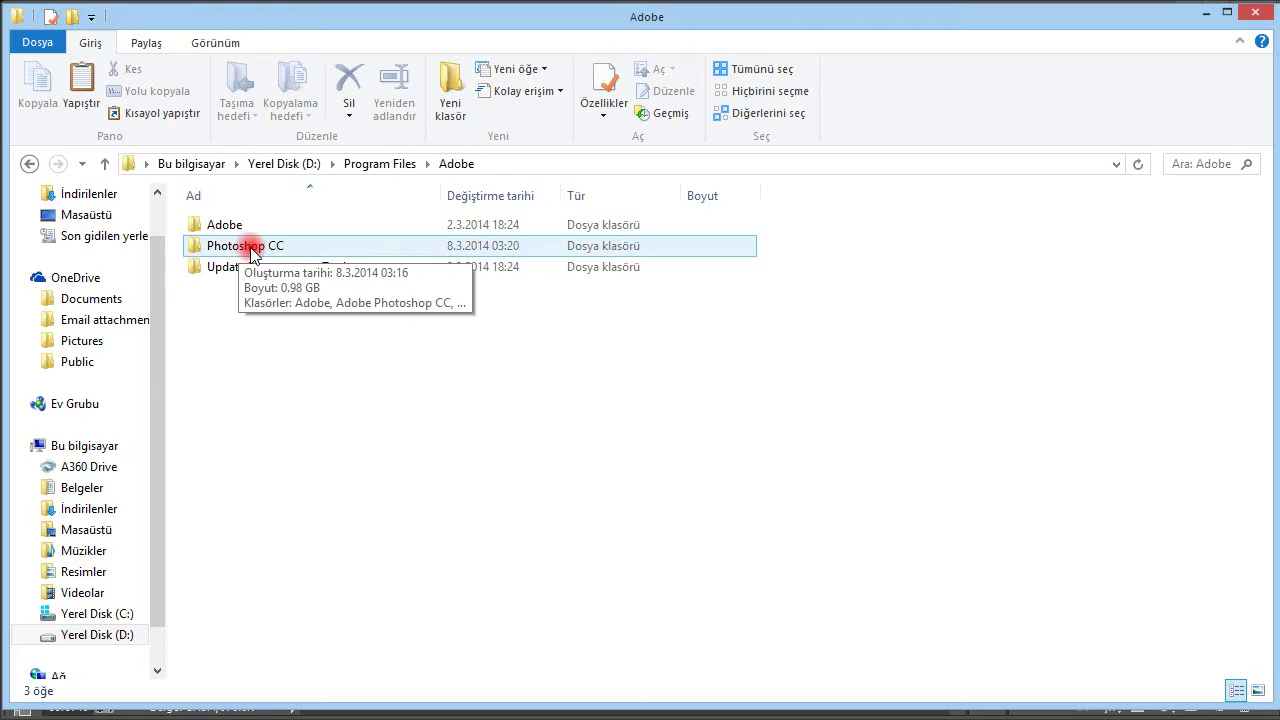
double_click(310, 250)
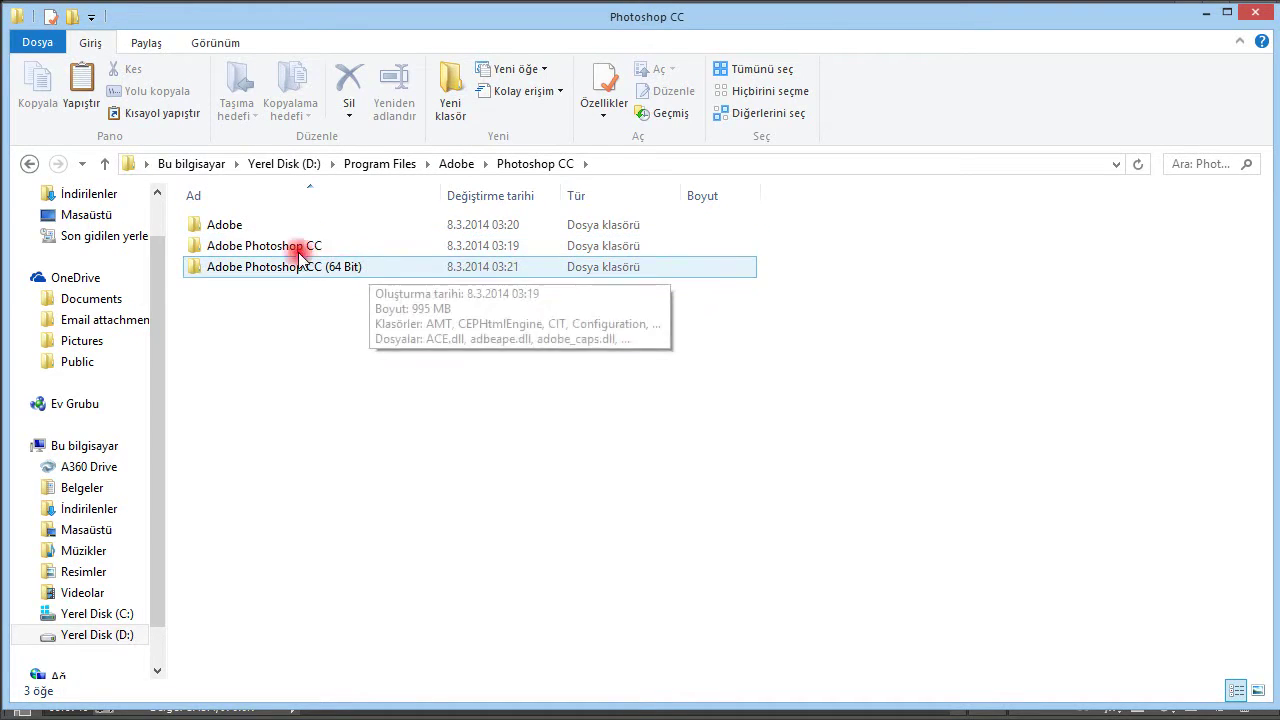
click(360, 267)
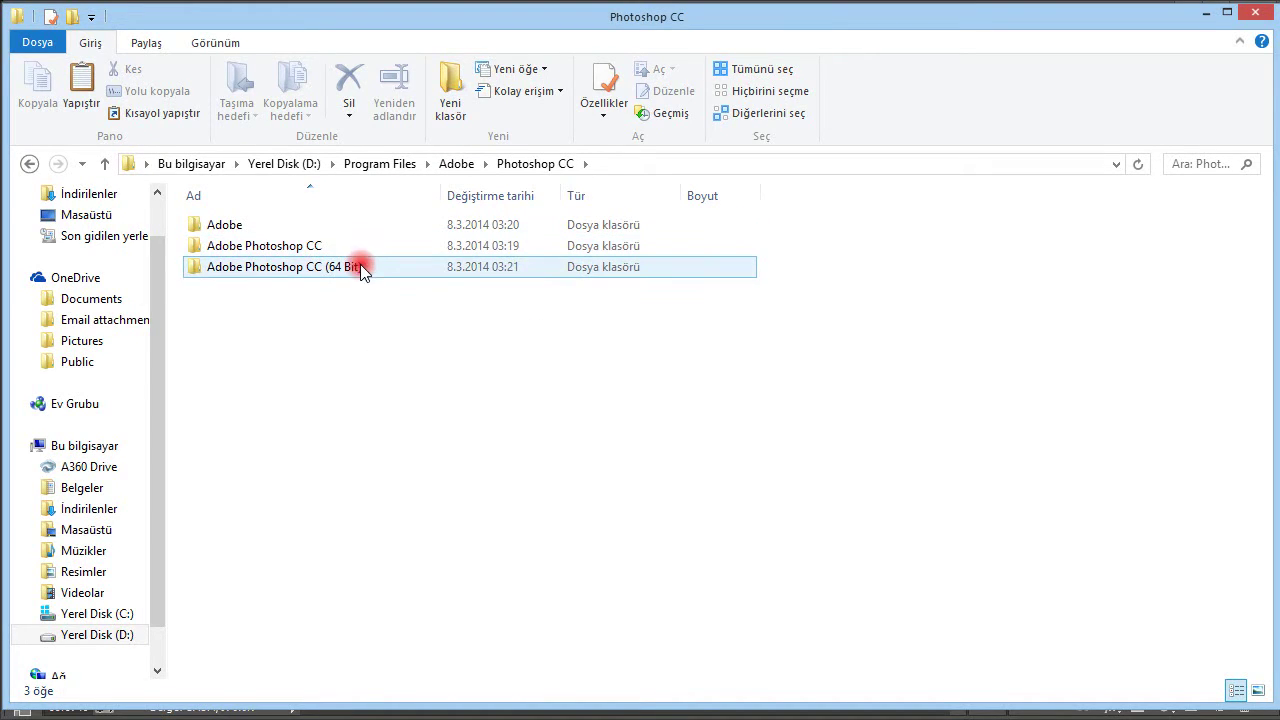
mouse_move(380, 268)
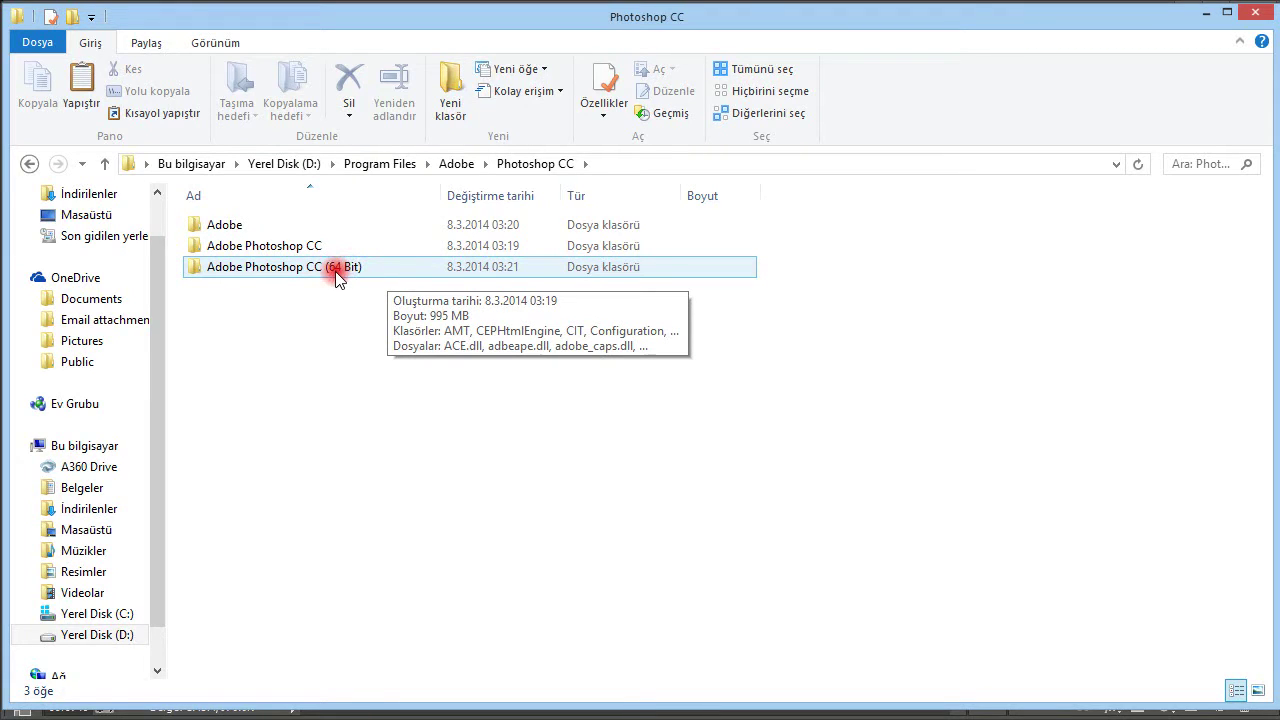
double_click(338, 277)
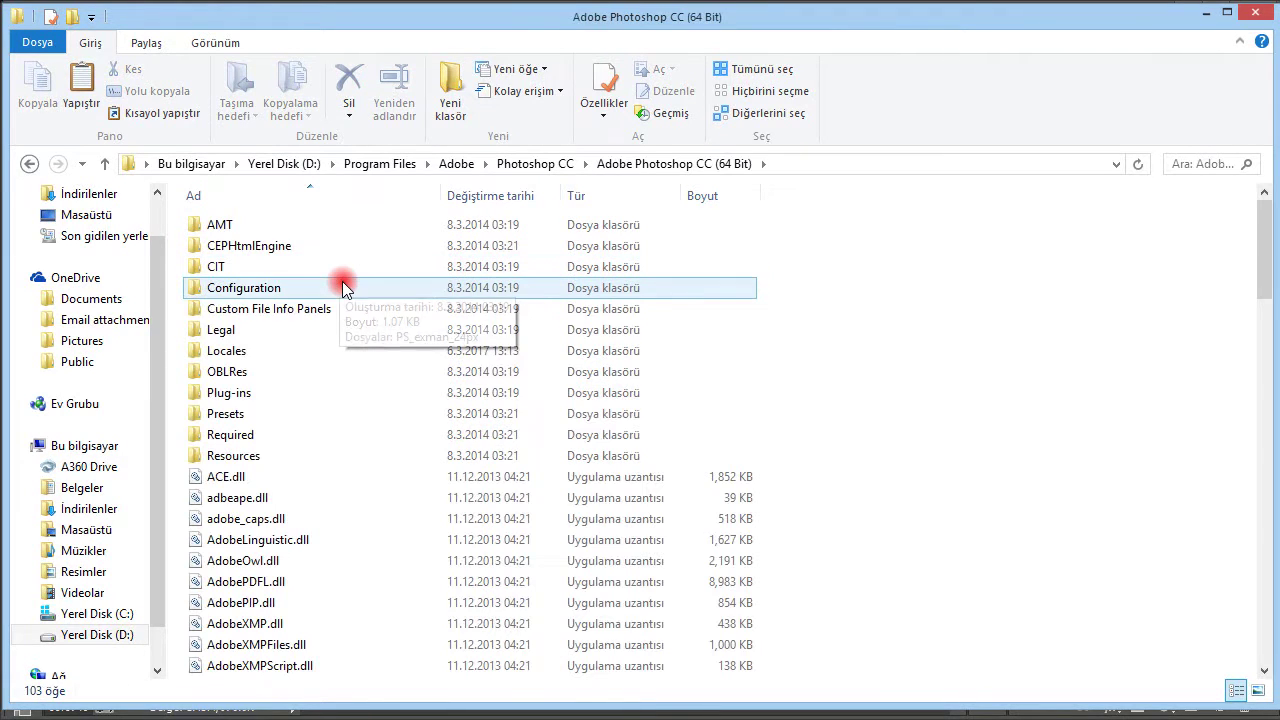
Drill into Locales > tr_TR > Support Files, backing out once and re-entering it
double_click(253, 358)
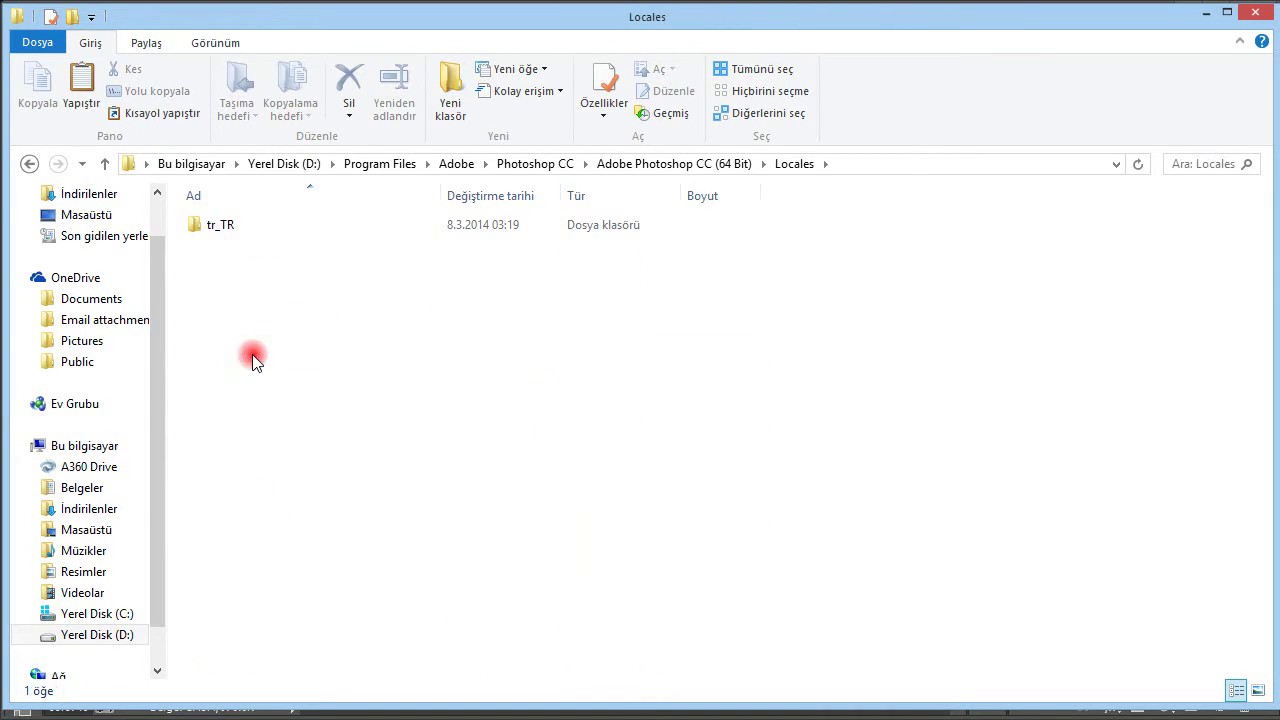
double_click(229, 229)
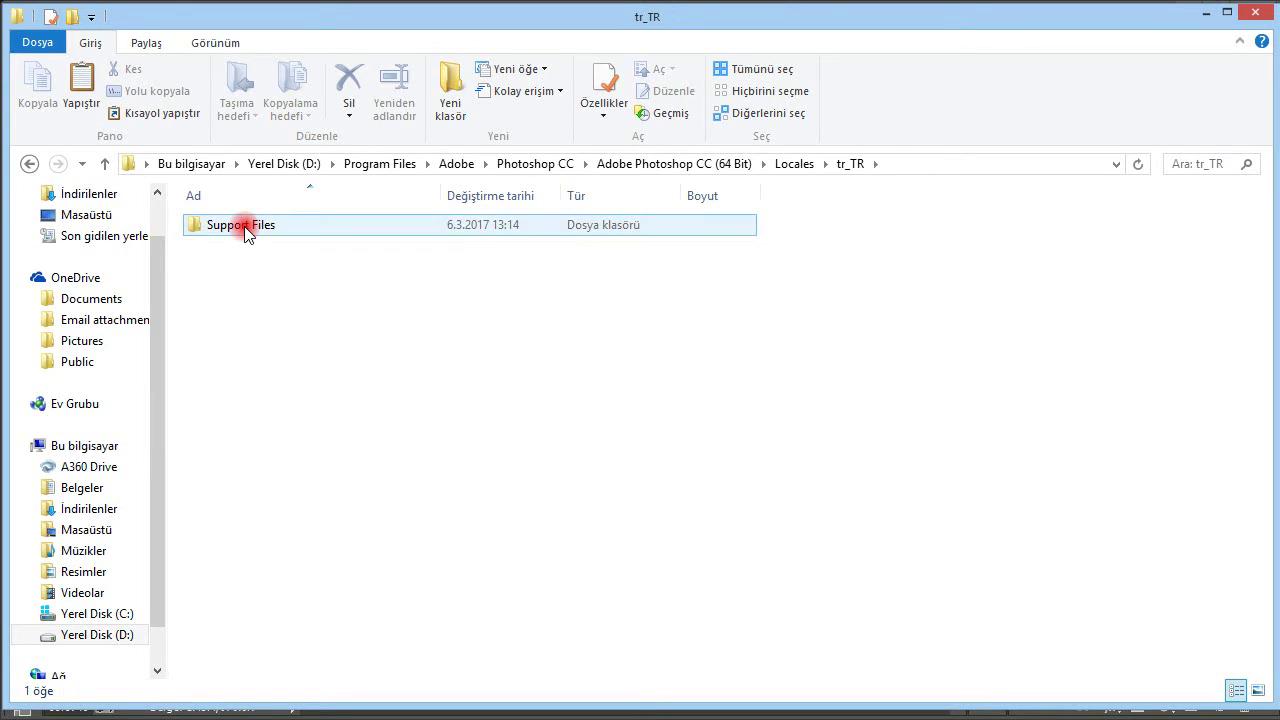
double_click(244, 225)
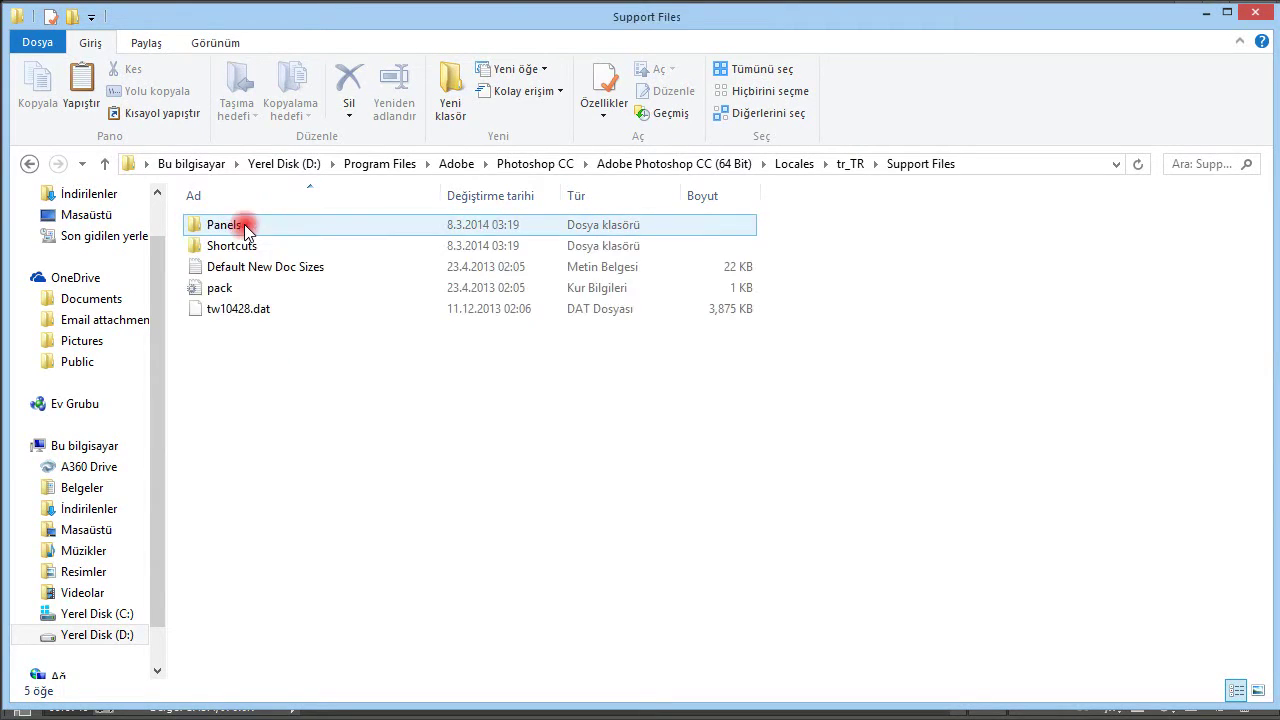
click(845, 166)
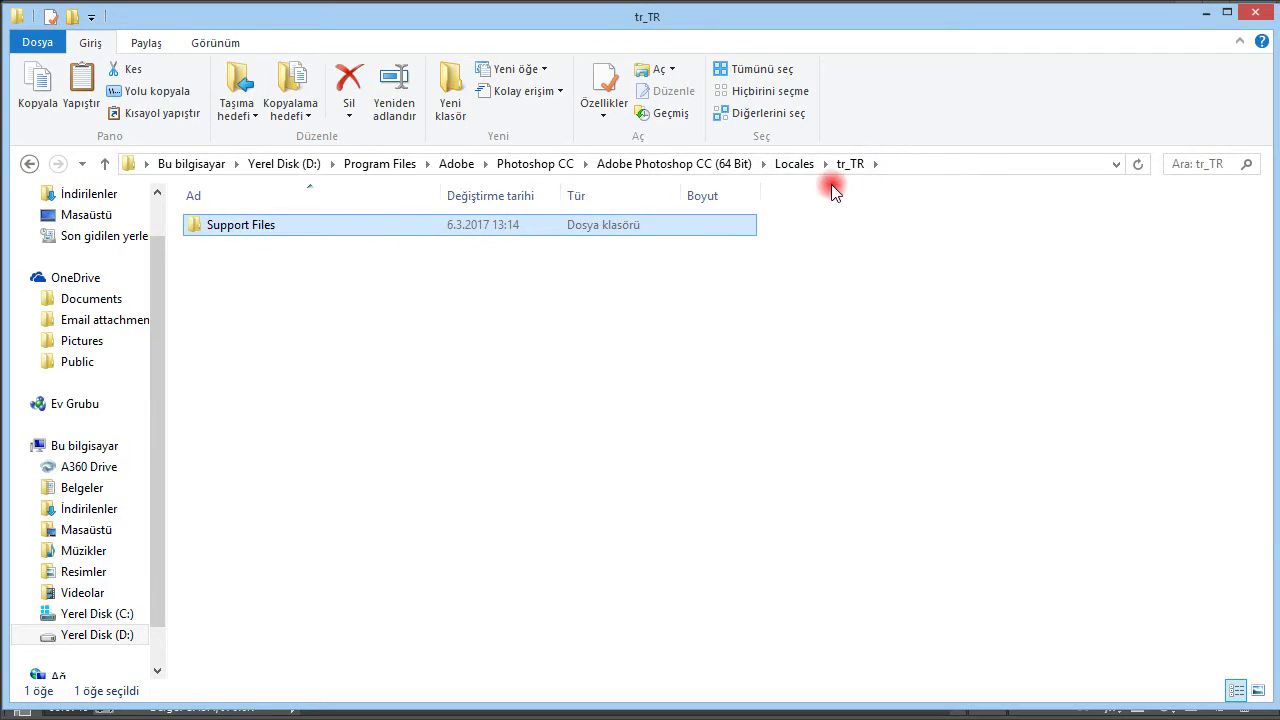
click(794, 164)
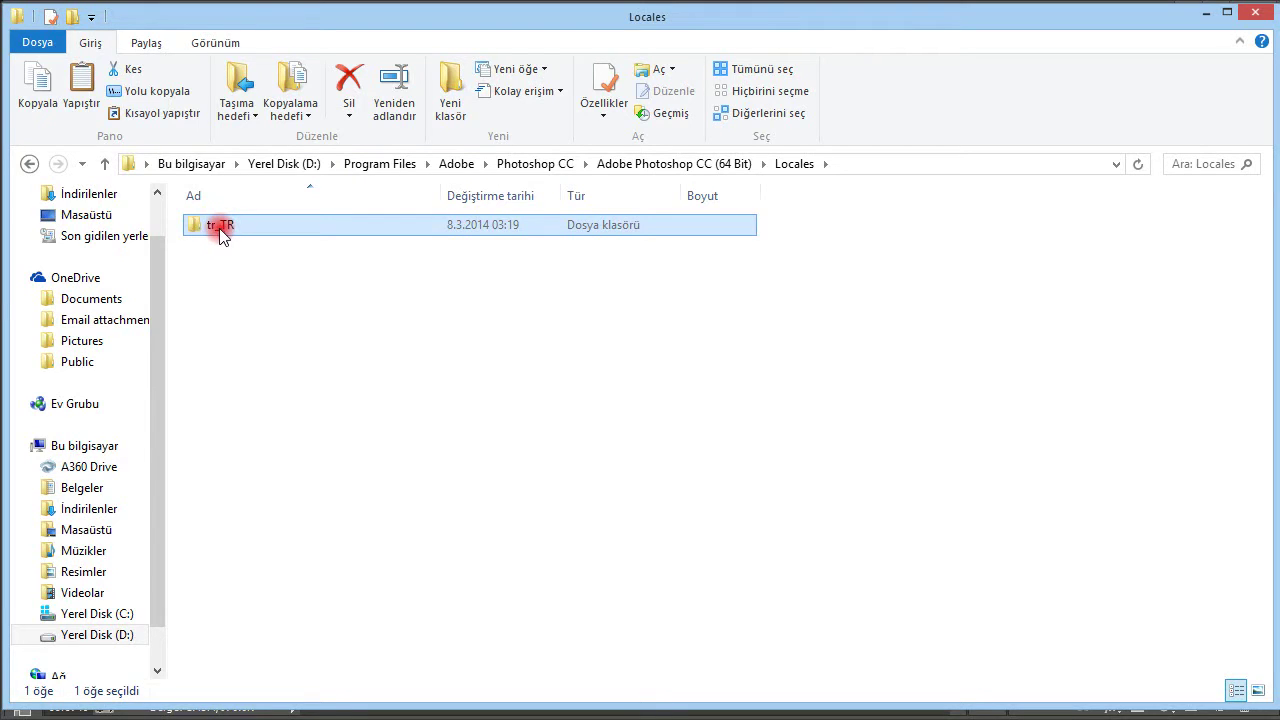
double_click(222, 229)
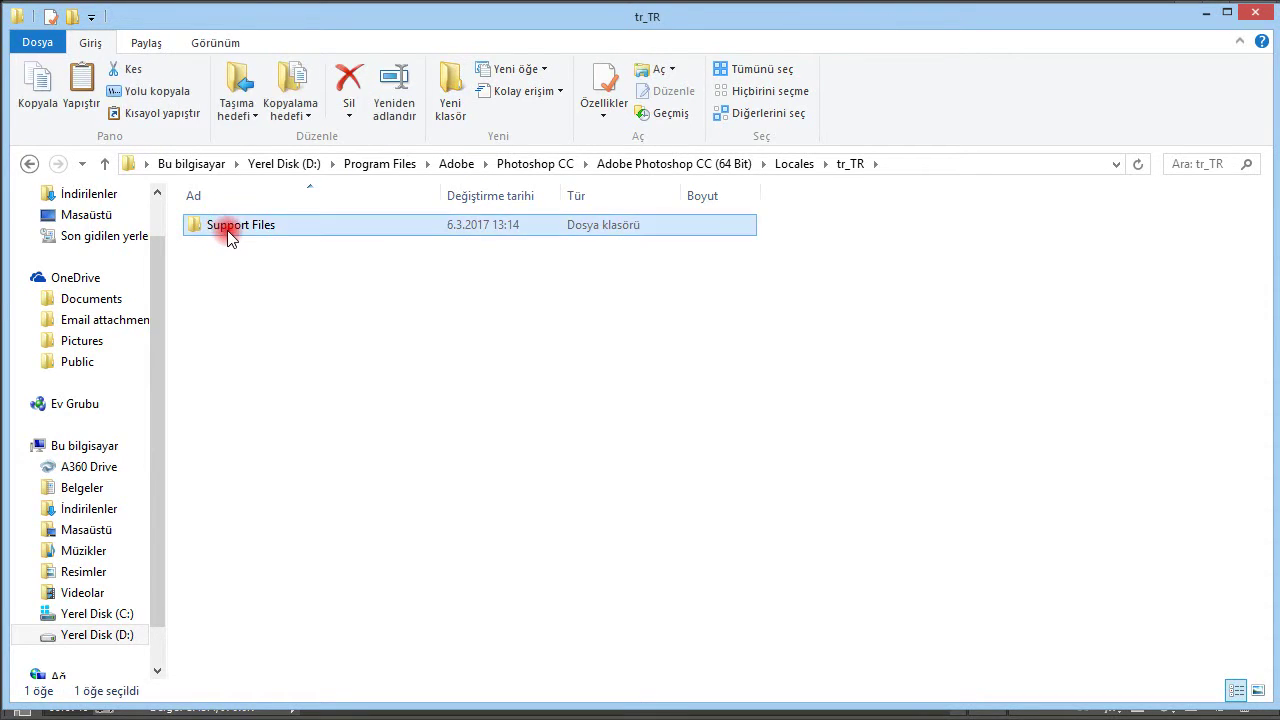
double_click(228, 232)
Select tw10428.dat in Explorer, then close the Photoshop window
click(267, 320)
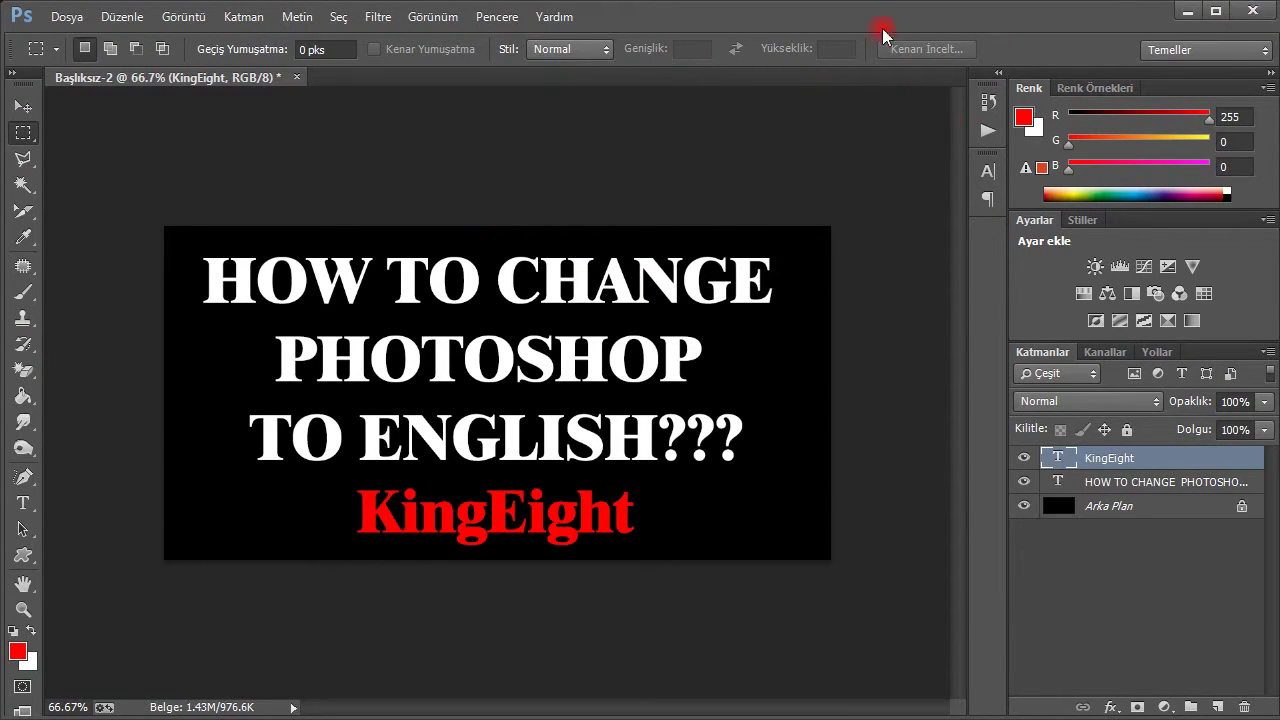
click(1252, 10)
Quit without saving, then rename tw10428.dat to tw10428.bak, accepting the extension warning
click(612, 288)
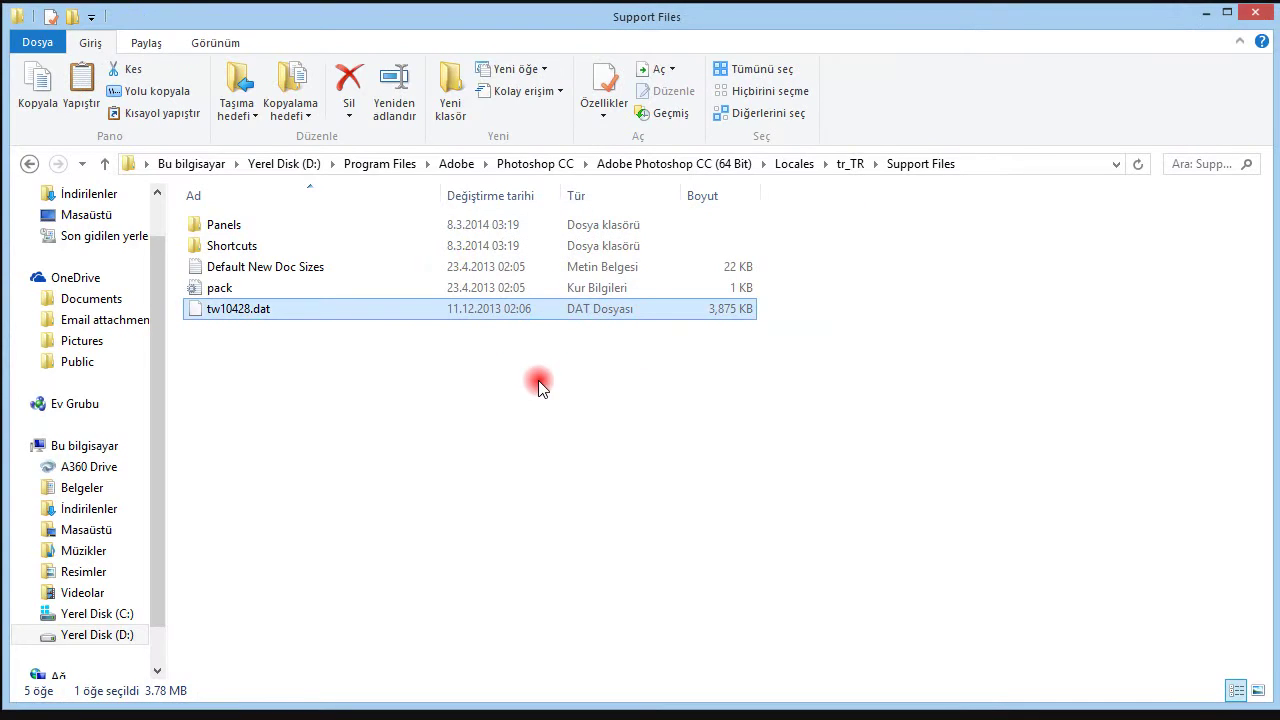
right_click(287, 312)
click(425, 641)
drag(272, 310, 260, 310)
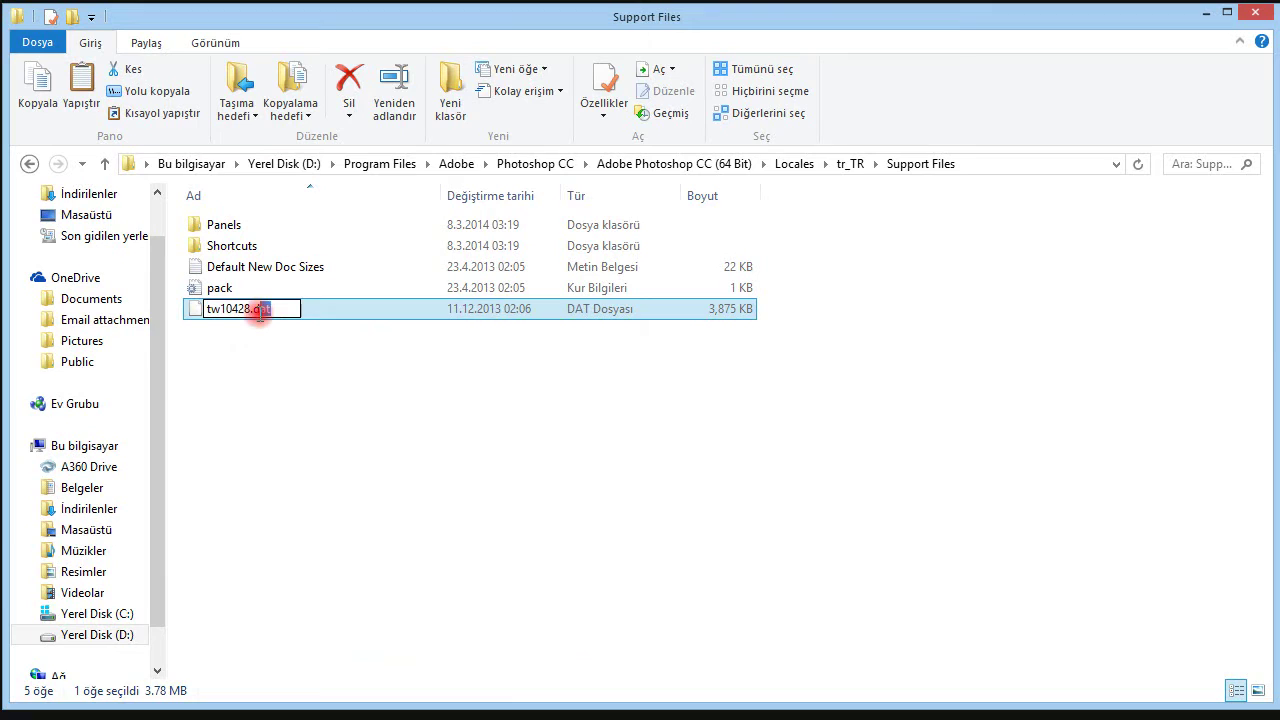
text(bak)
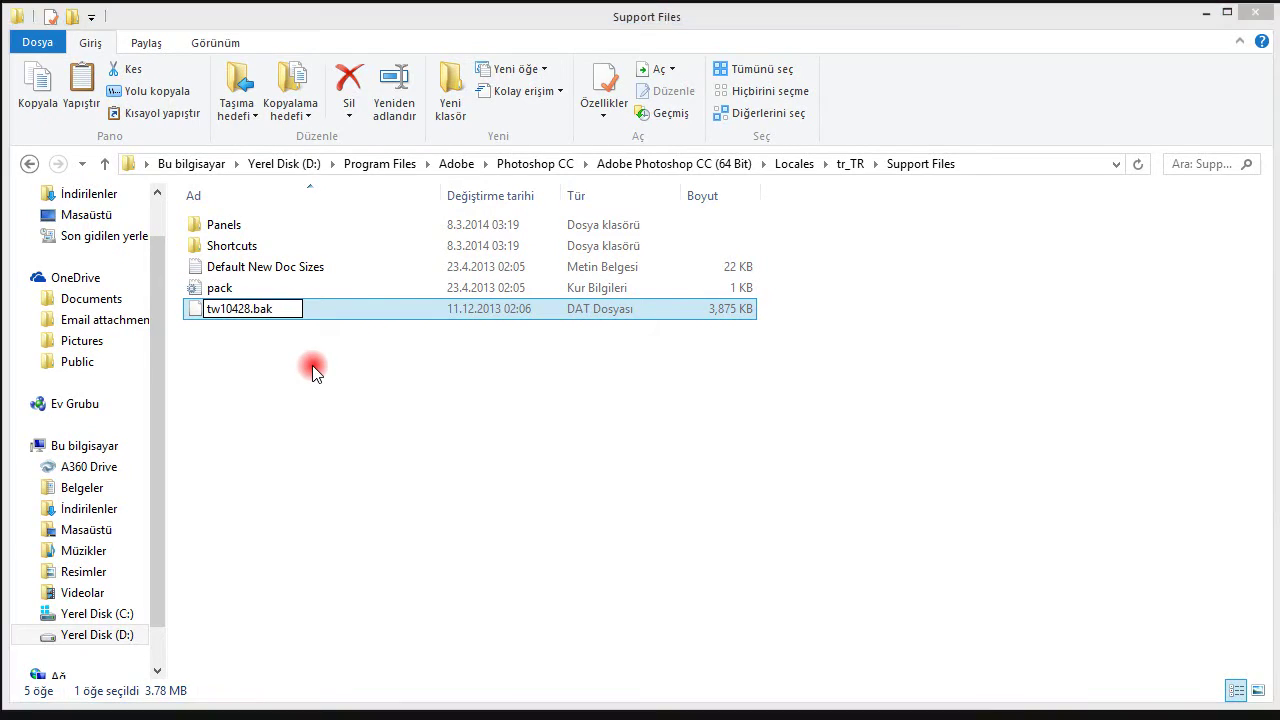
key(Return)
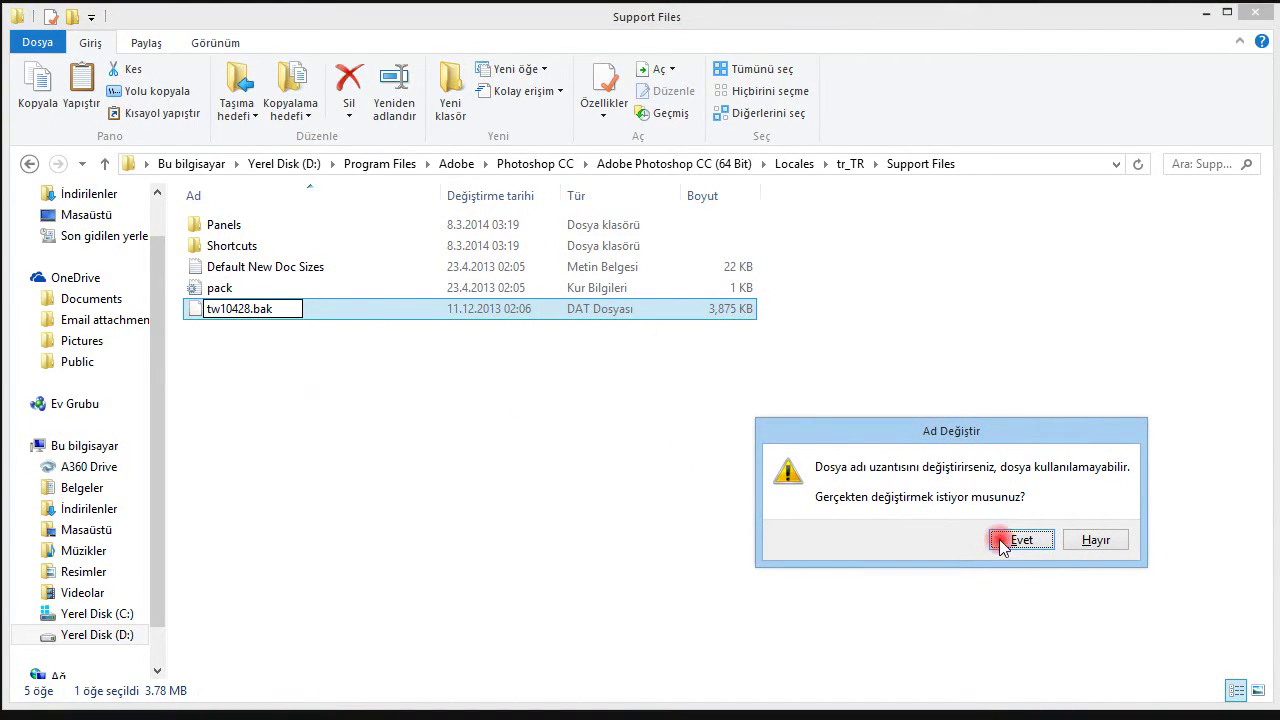
drag(930, 422, 922, 420)
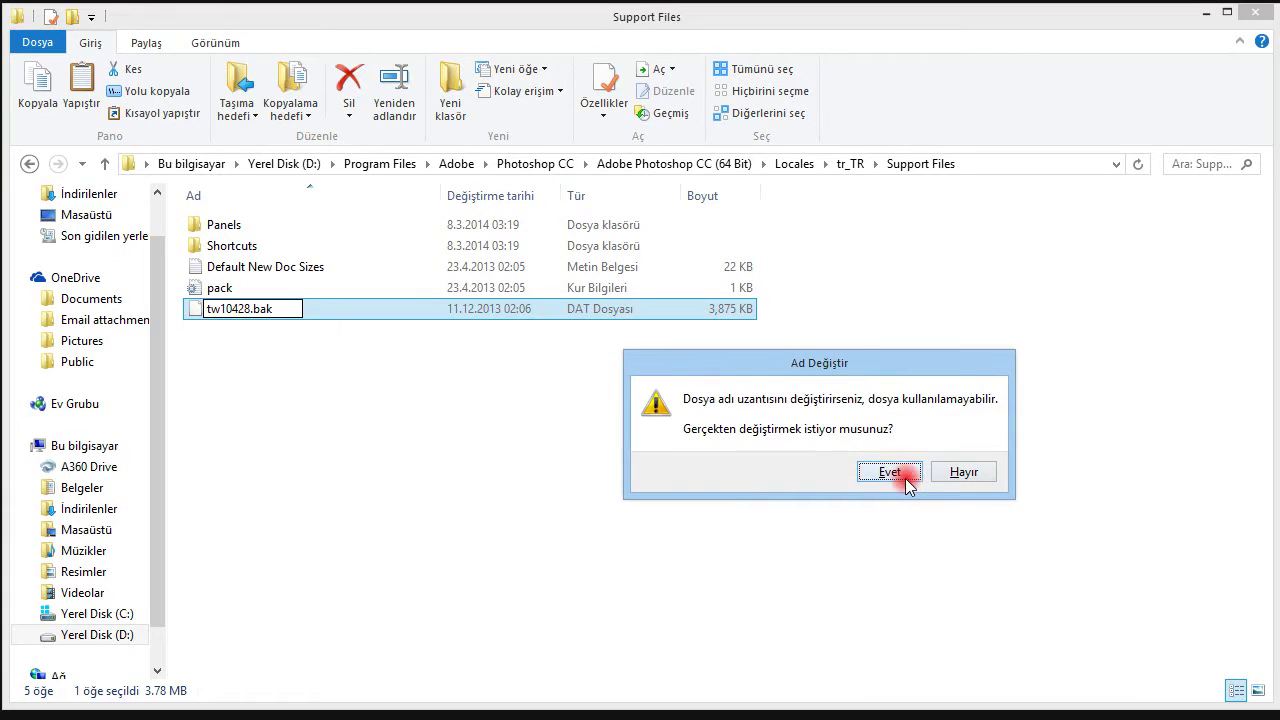
click(1015, 538)
Refresh the folder, go up to Adobe Photoshop CC (64 Bit) and launch Photoshop
click(530, 371)
right_click(576, 418)
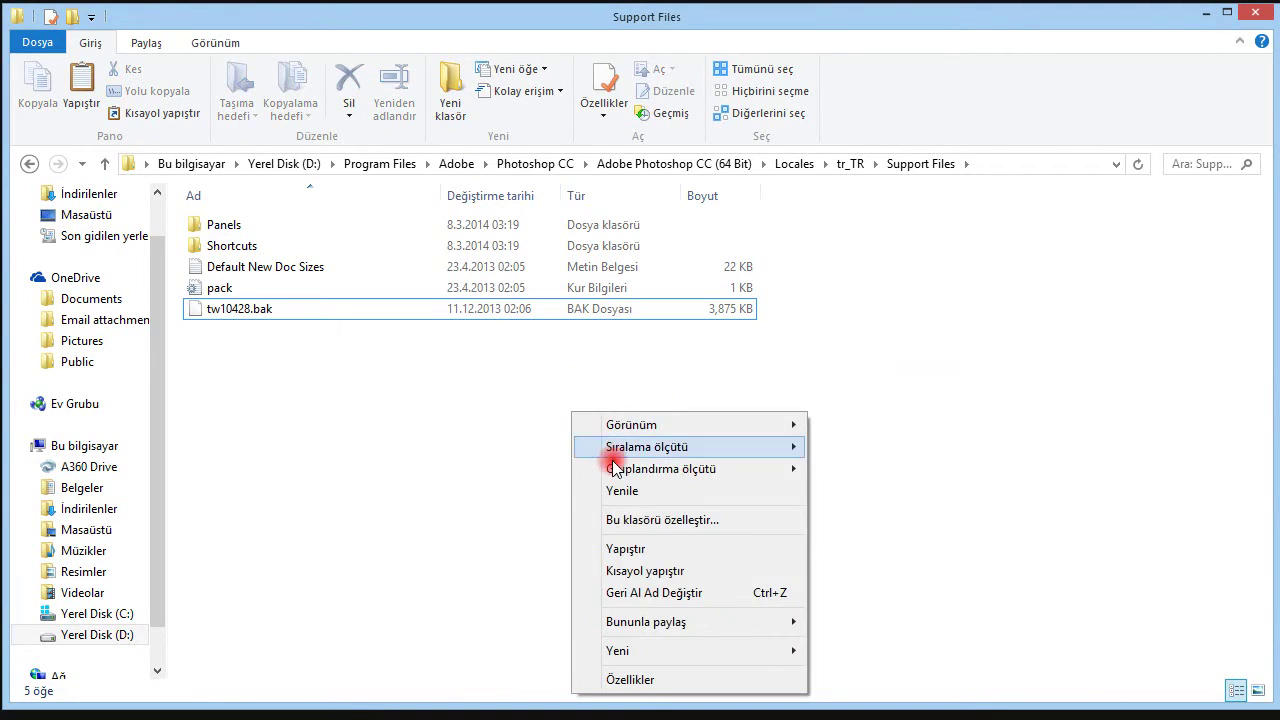
click(625, 489)
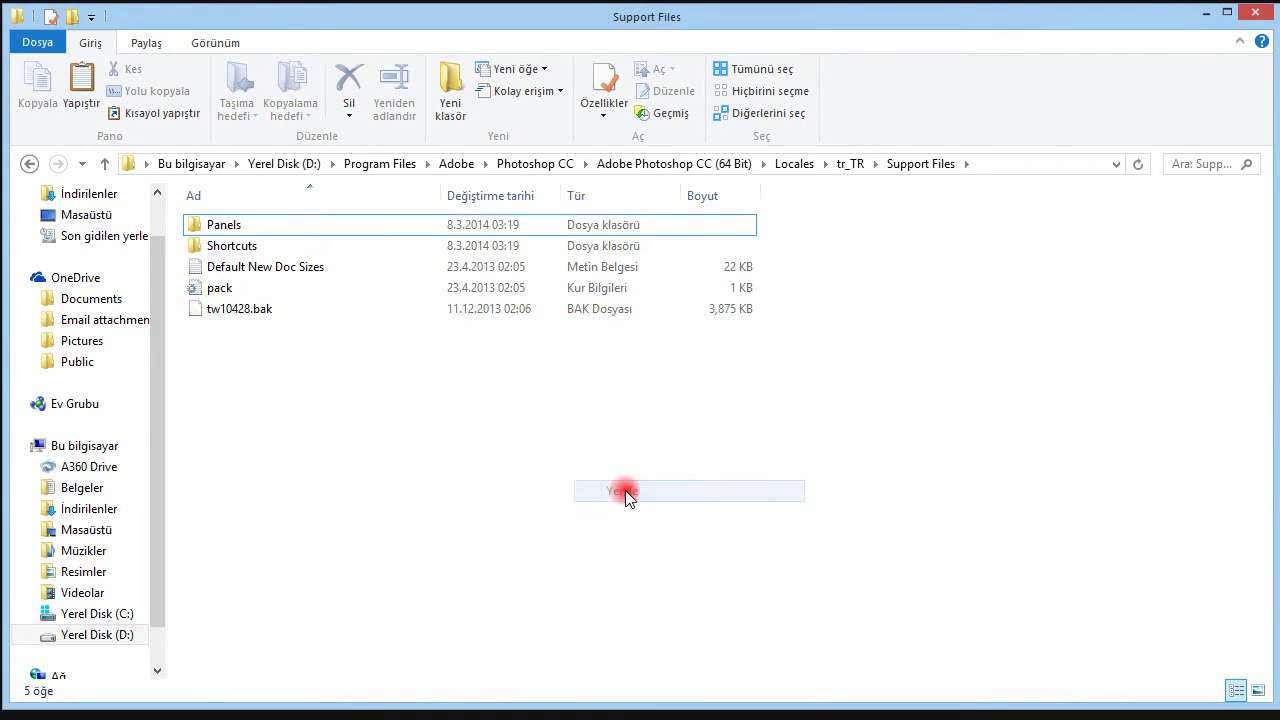
click(849, 163)
click(797, 163)
click(711, 163)
scroll(571, 469, down, 20)
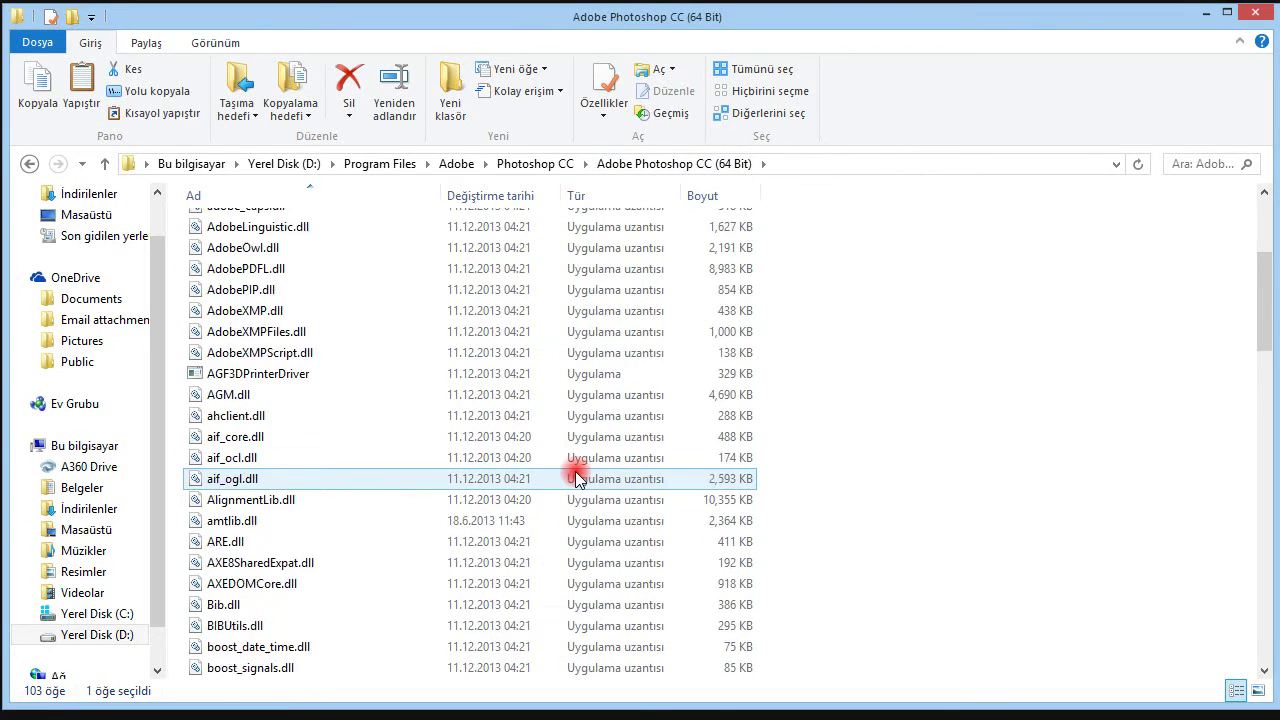
click(524, 510)
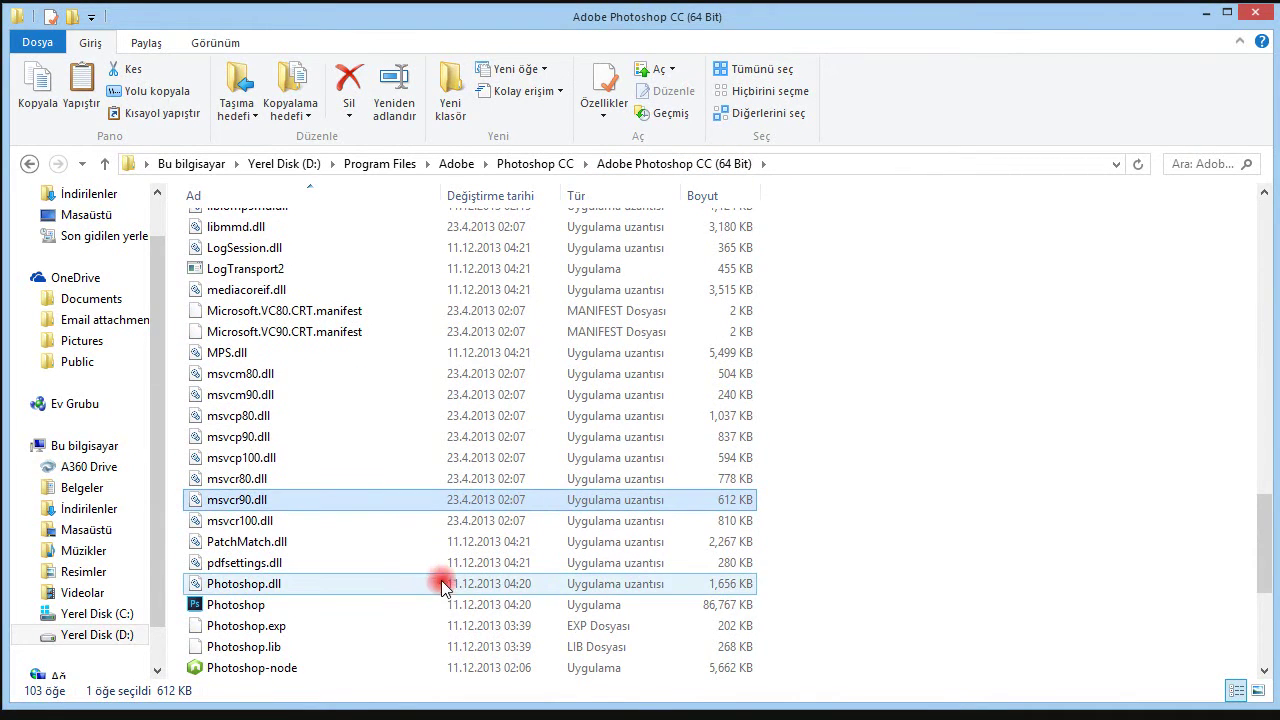
double_click(416, 603)
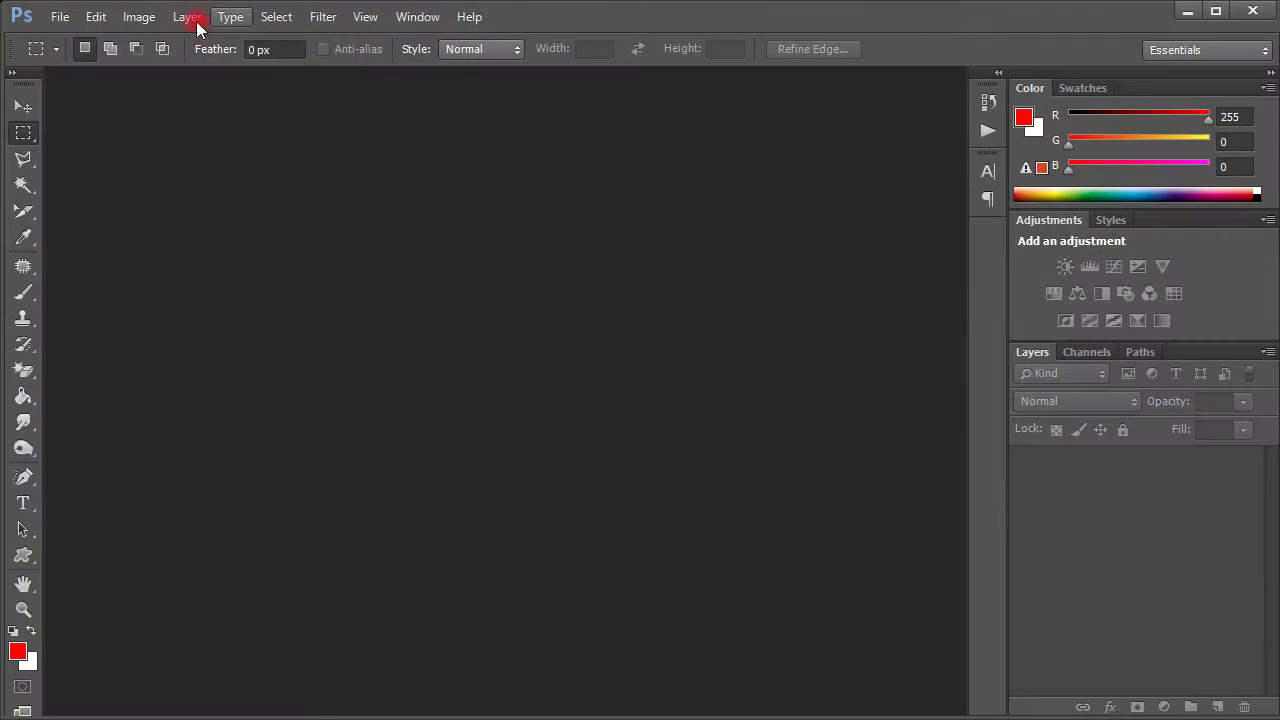
Open the Edit menu to confirm Photoshop's menus now appear in English
click(95, 17)
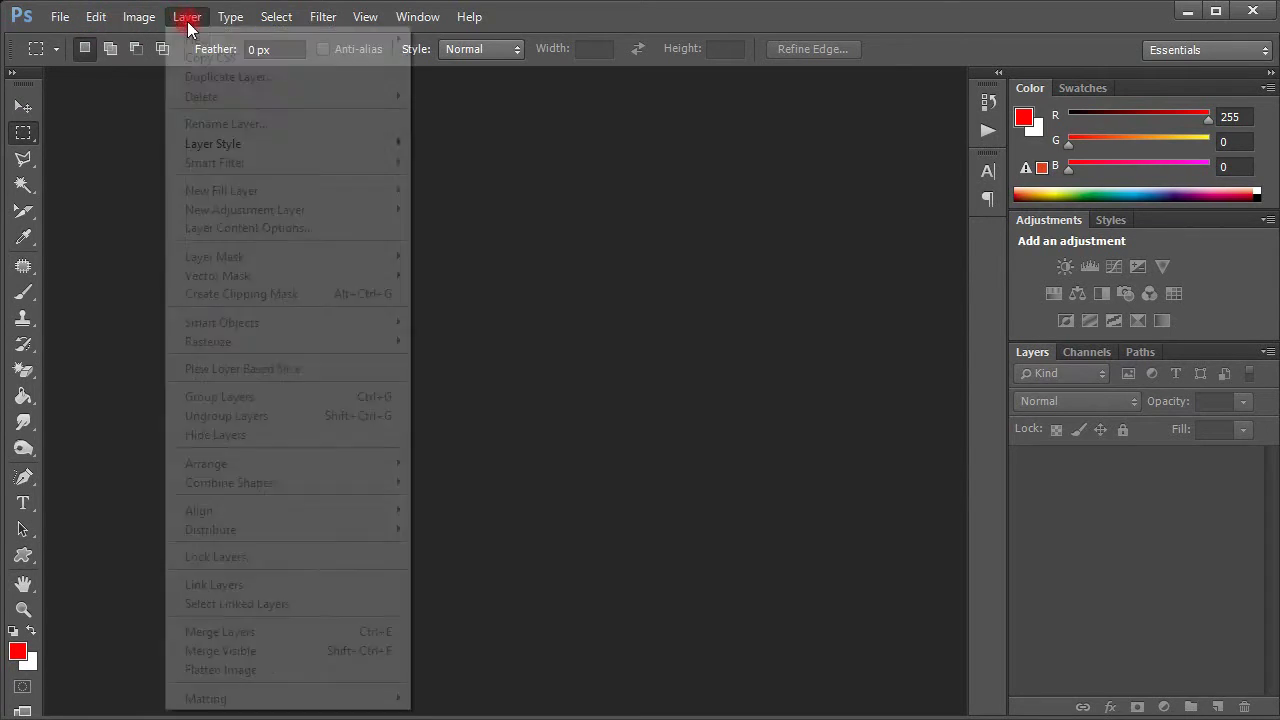
mouse_move(126, 20)
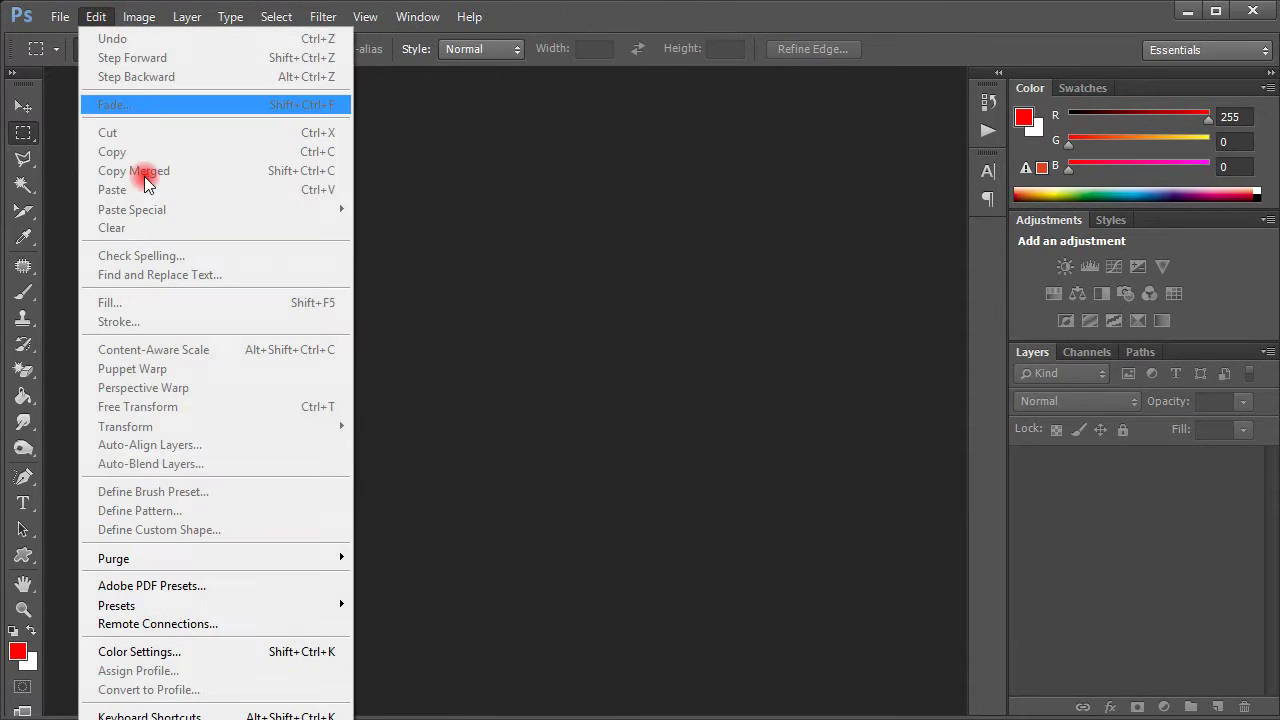
click(674, 20)
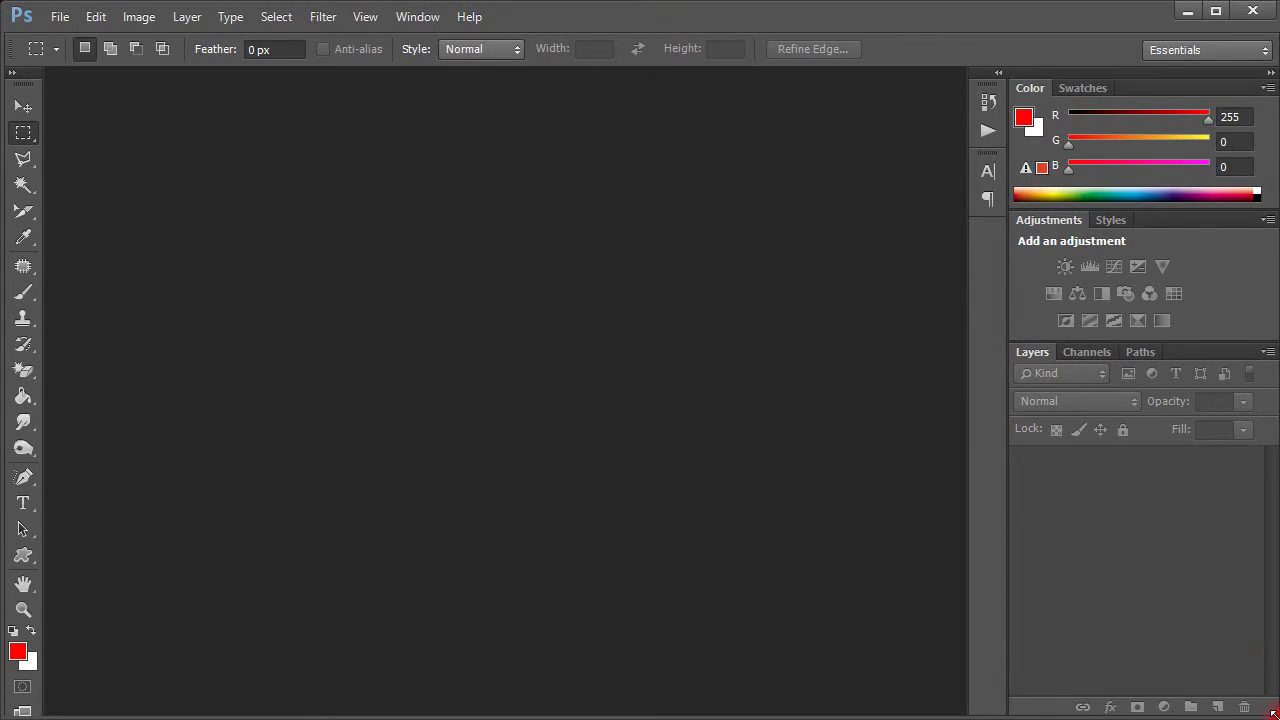
drag(1272, 712, 1270, 712)
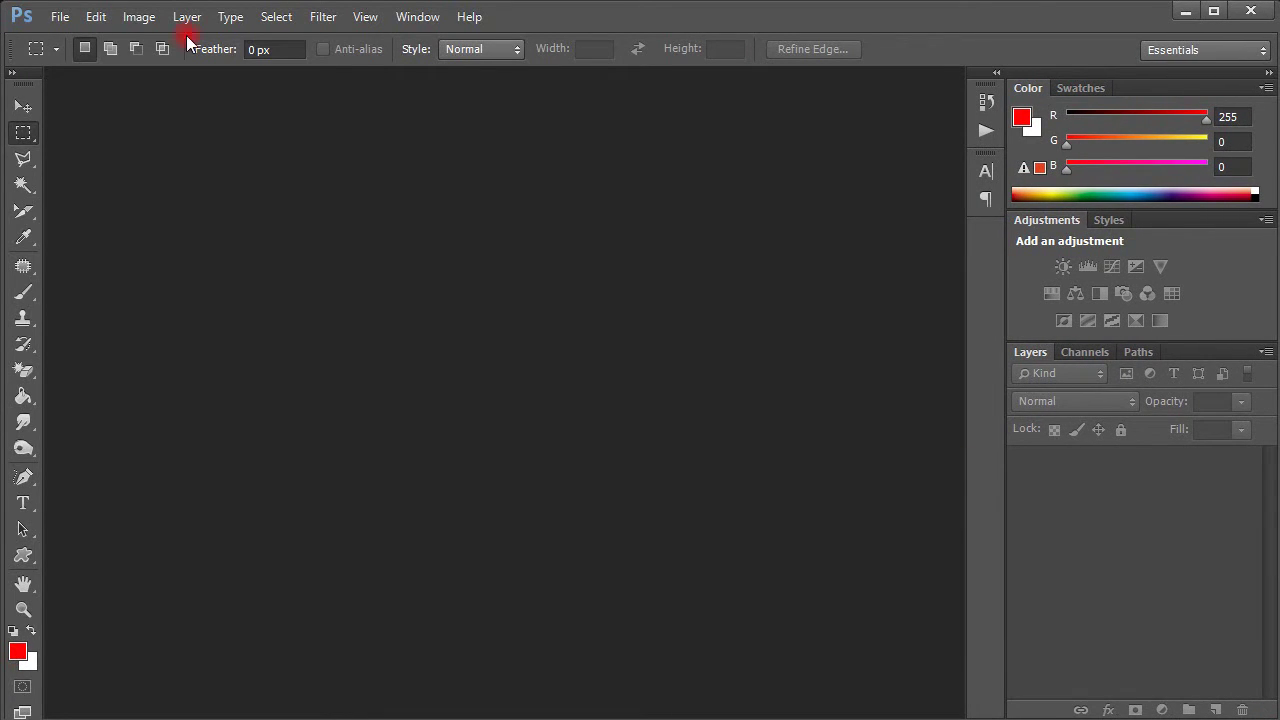
click(95, 17)
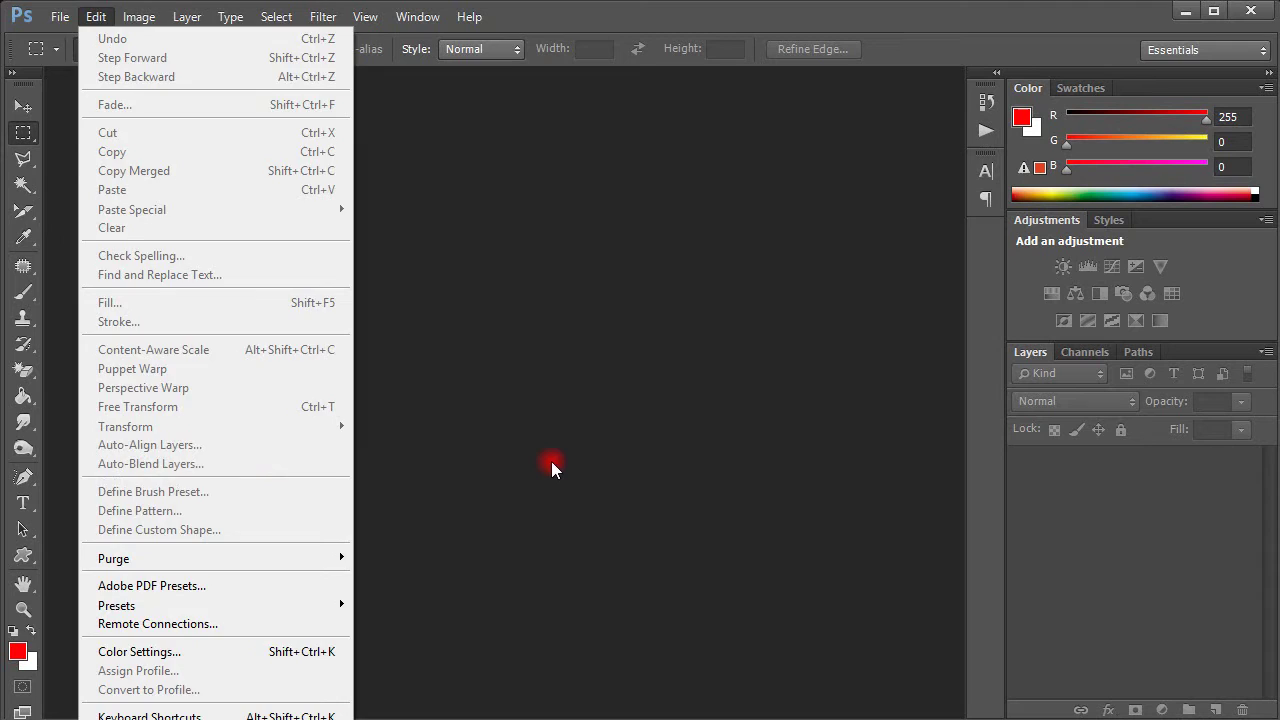
click(551, 461)
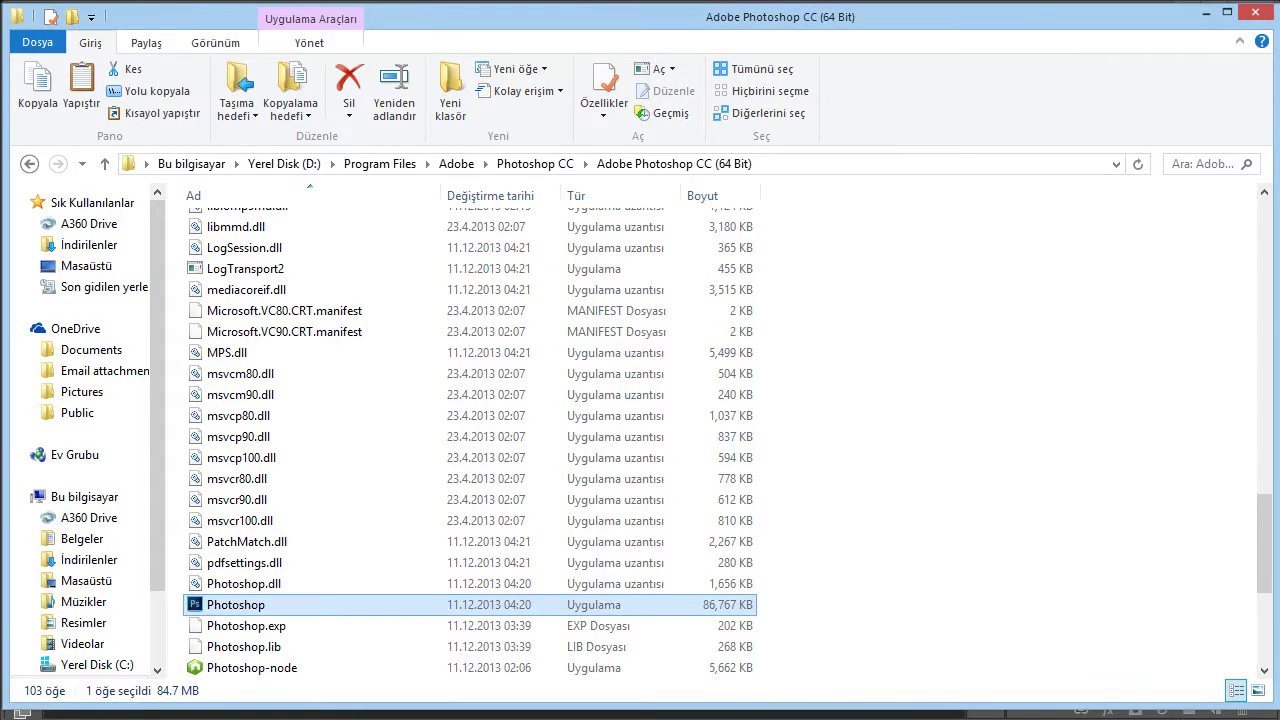
Open Locales > tr_TR > Support Files in File Explorer
scroll(329, 354, up, 15)
drag(1270, 374, 1260, 251)
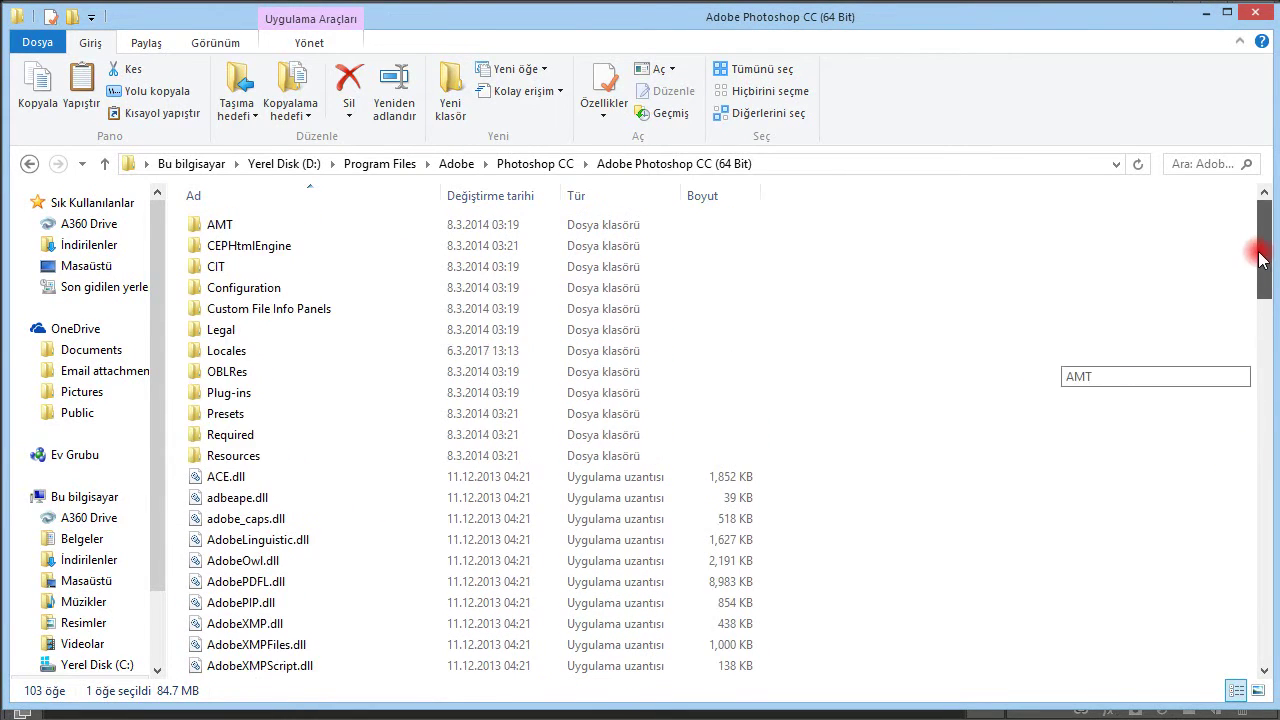
double_click(259, 349)
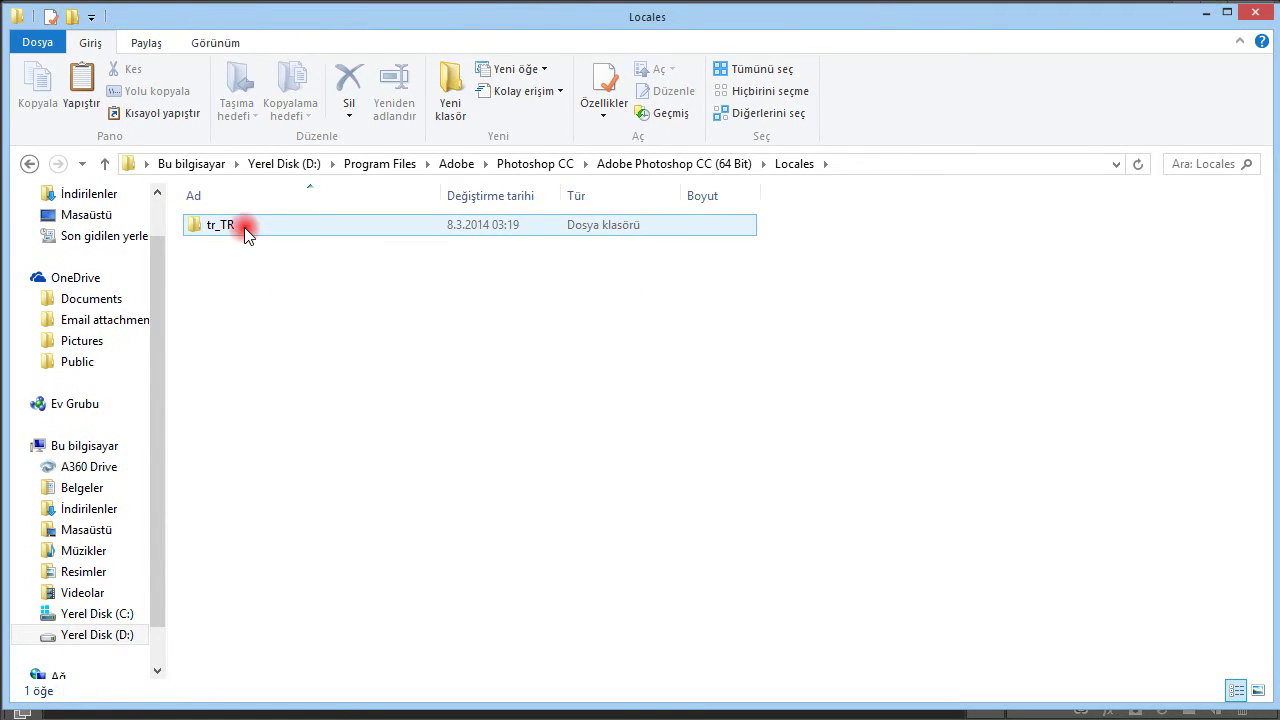
double_click(238, 226)
double_click(244, 226)
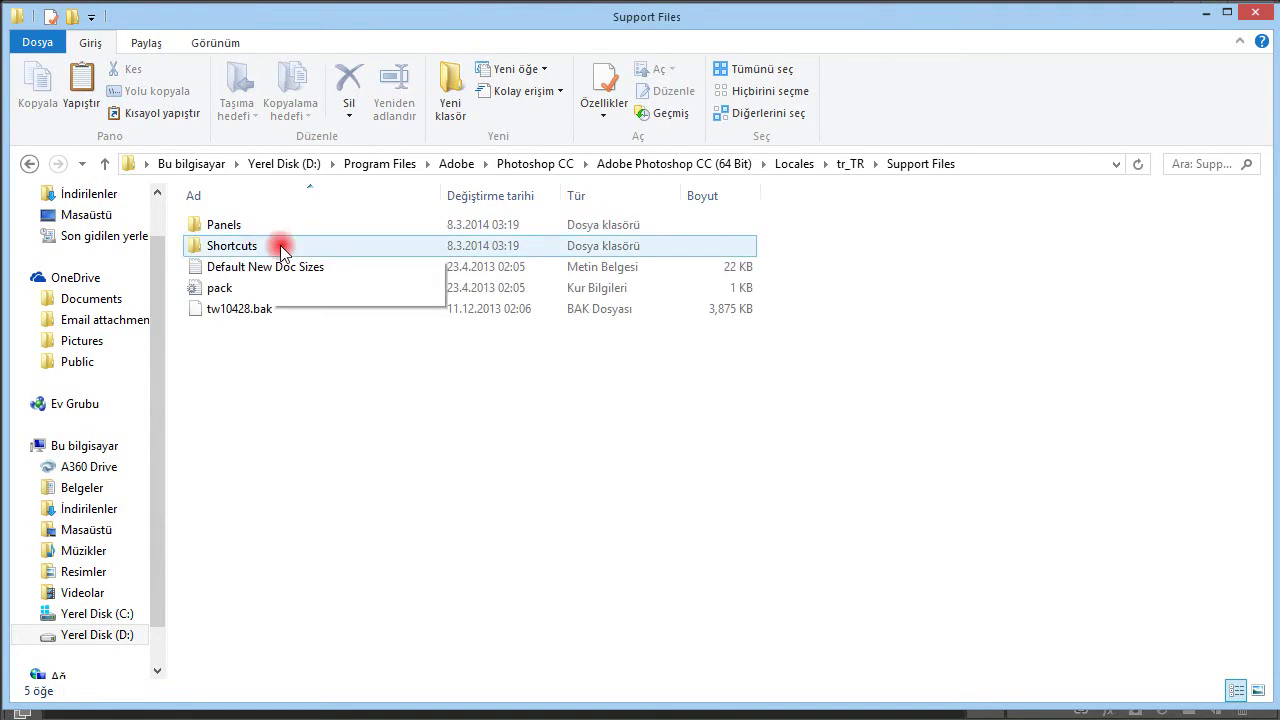
Try renaming tw10428.bak to .dat, but cancel, leaving it as tw10428.bak
right_click(263, 310)
click(380, 645)
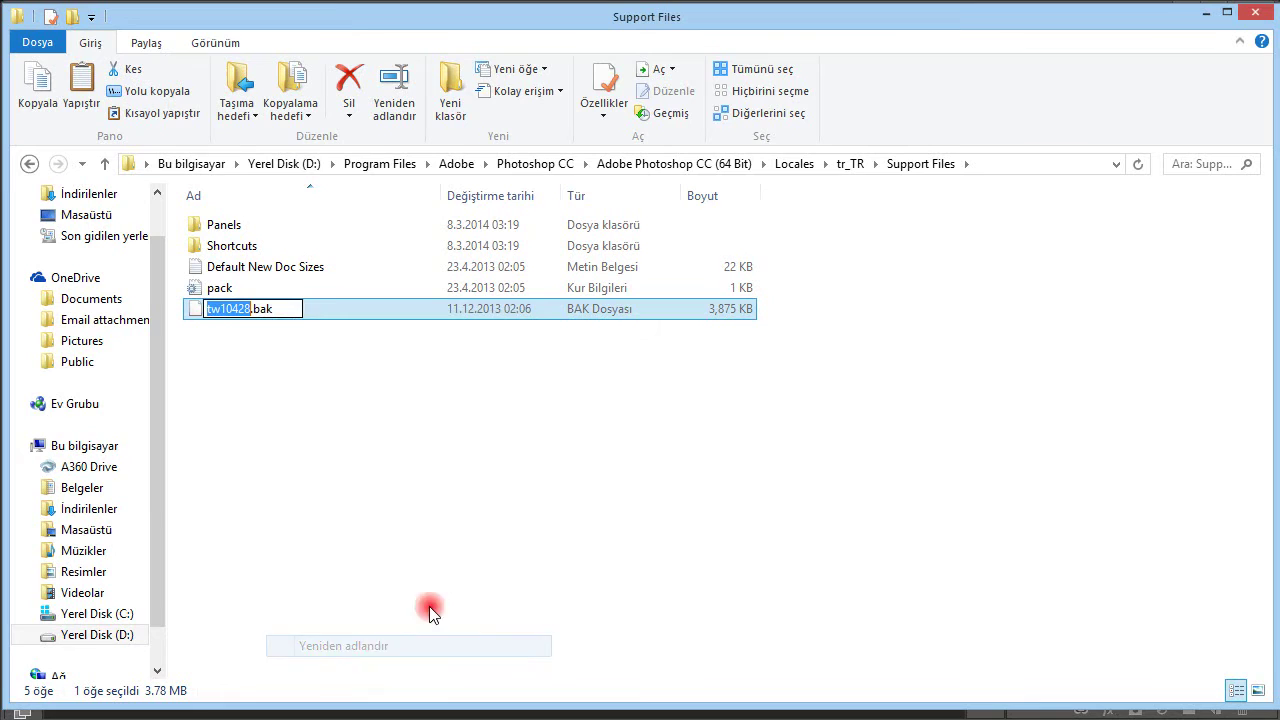
double_click(263, 309)
text(dat)
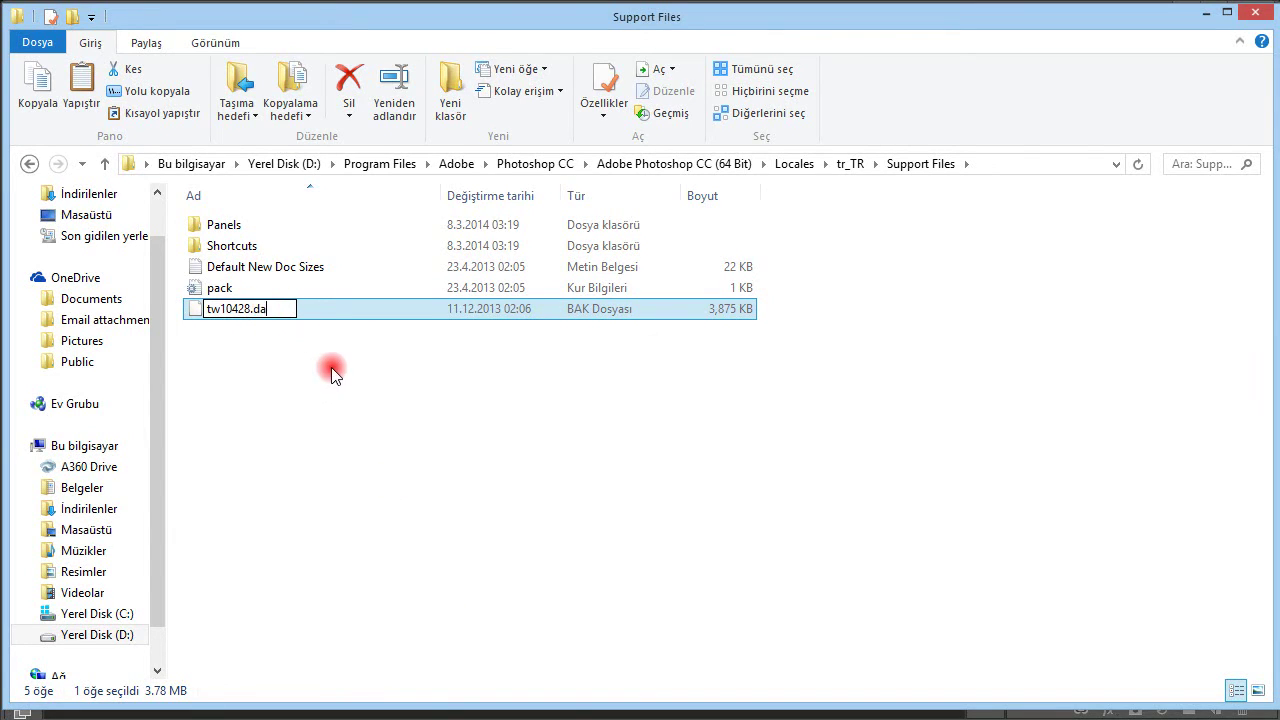
key(Return)
key(Return)
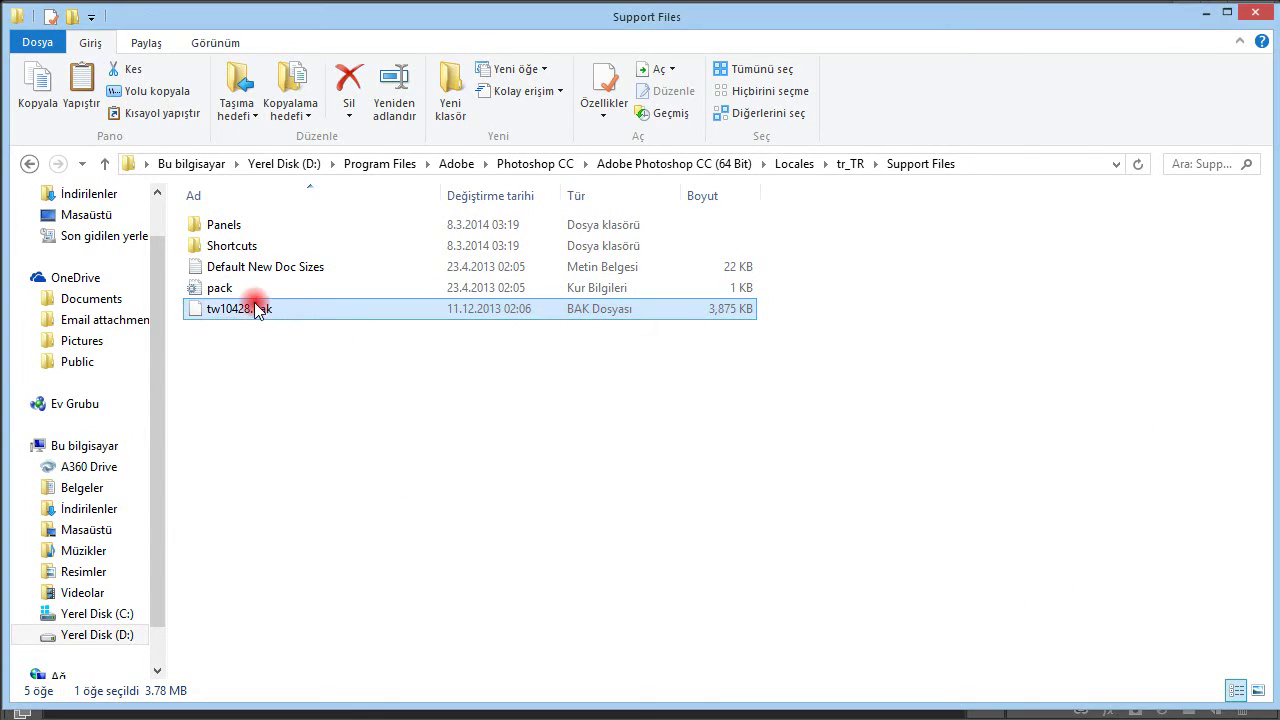
right_click(251, 306)
click(345, 632)
double_click(262, 309)
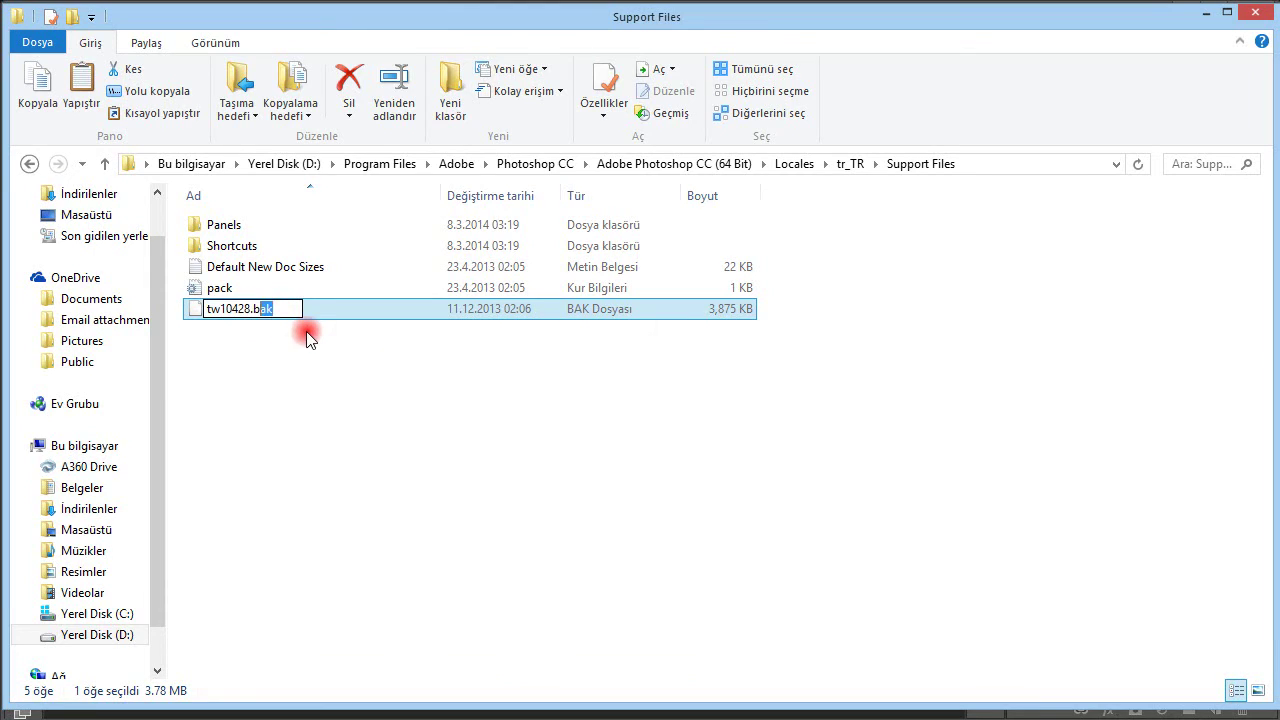
key(Return)
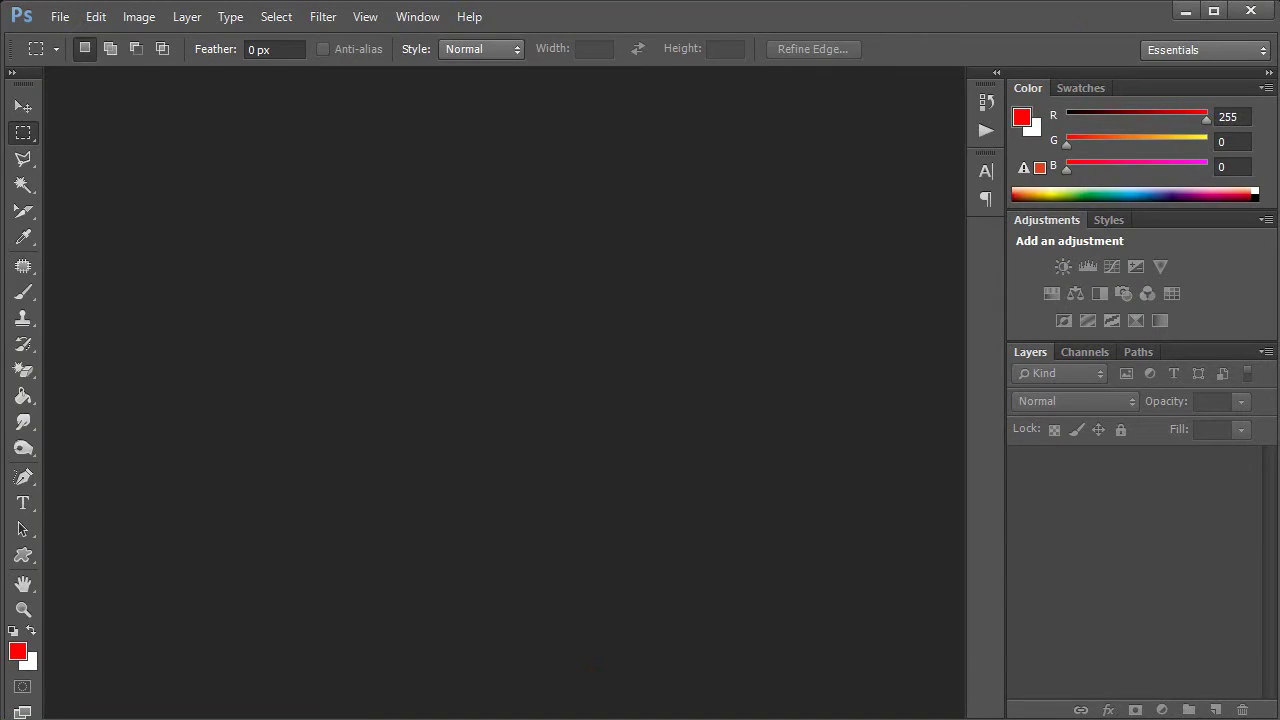
click(1250, 10)
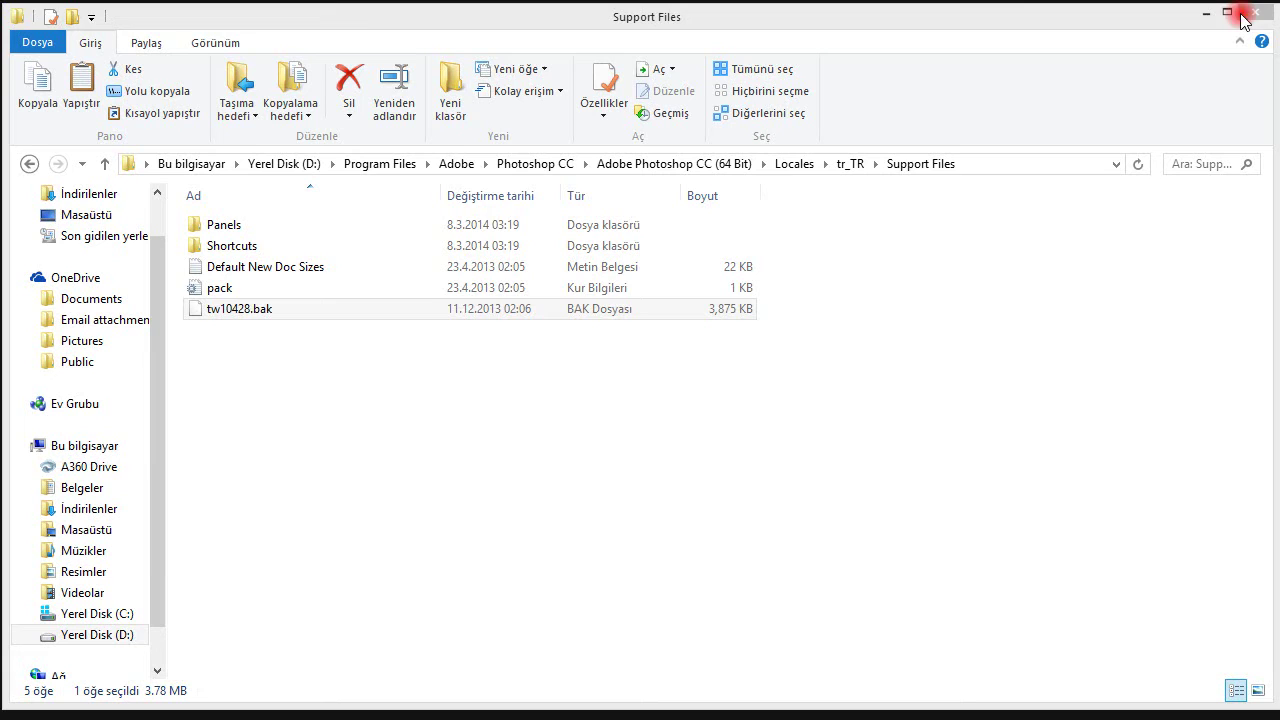
Rename tw10428.bak to tw10428.dat and accept the extension-change warning
right_click(270, 306)
click(352, 637)
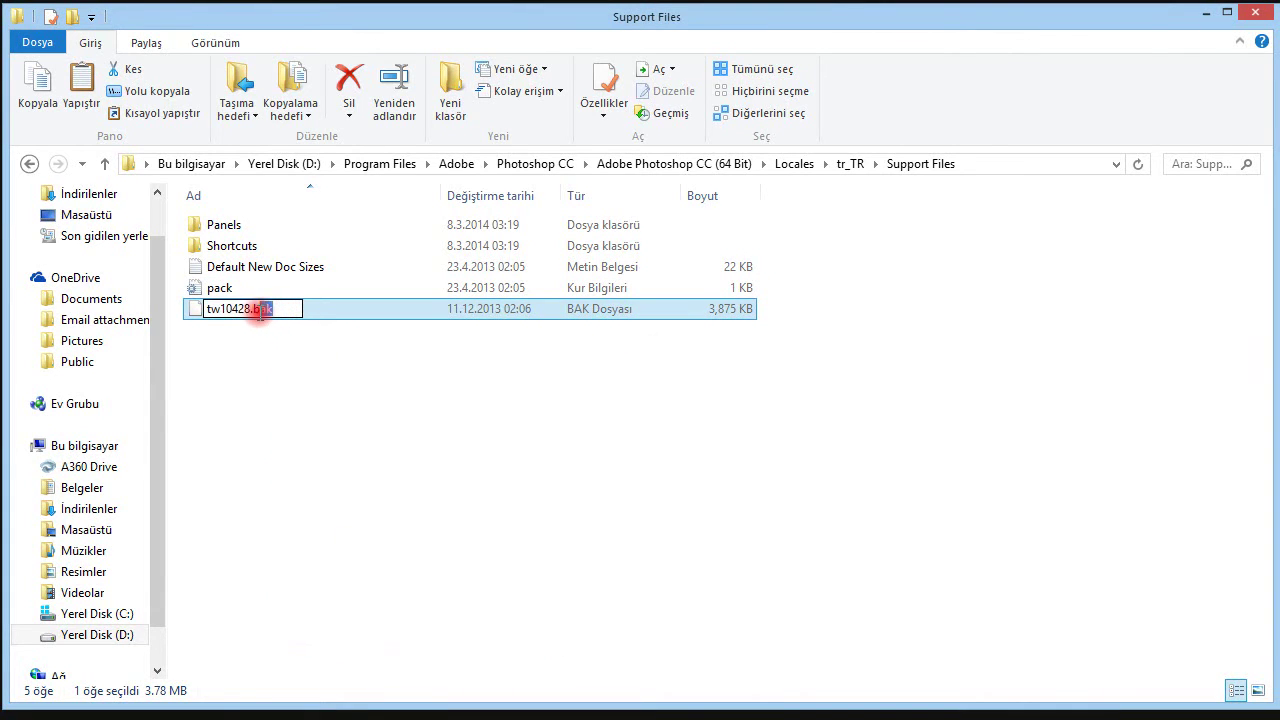
drag(256, 311, 284, 328)
text(dat)
key(Return)
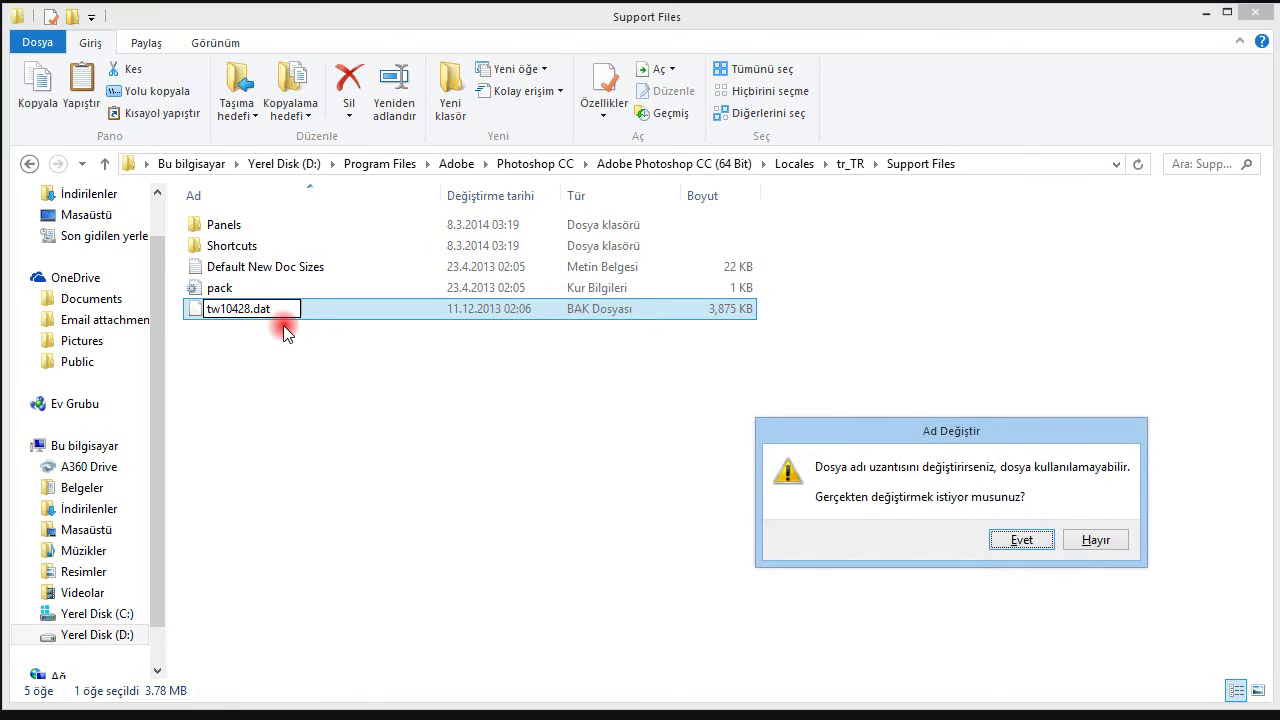
key(Return)
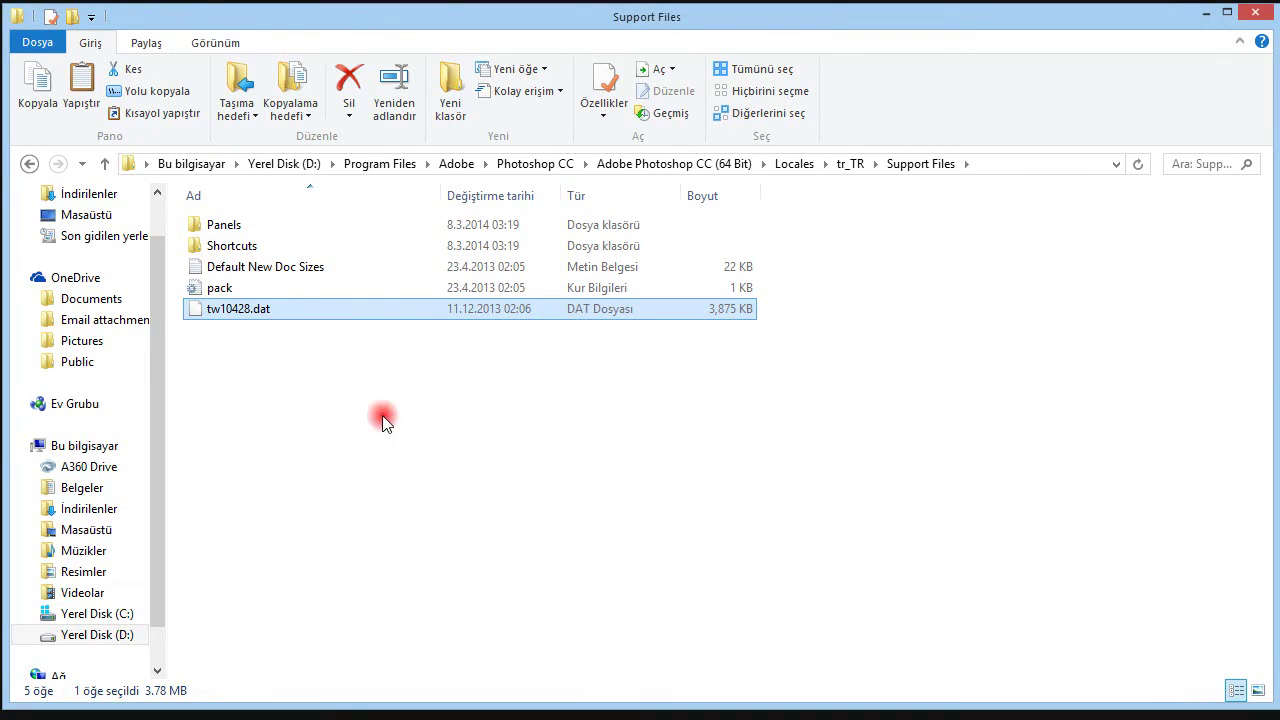
Go back up to Adobe Photoshop CC (64 Bit) and launch Photoshop.exe
click(792, 163)
click(673, 163)
scroll(623, 449, down, 15)
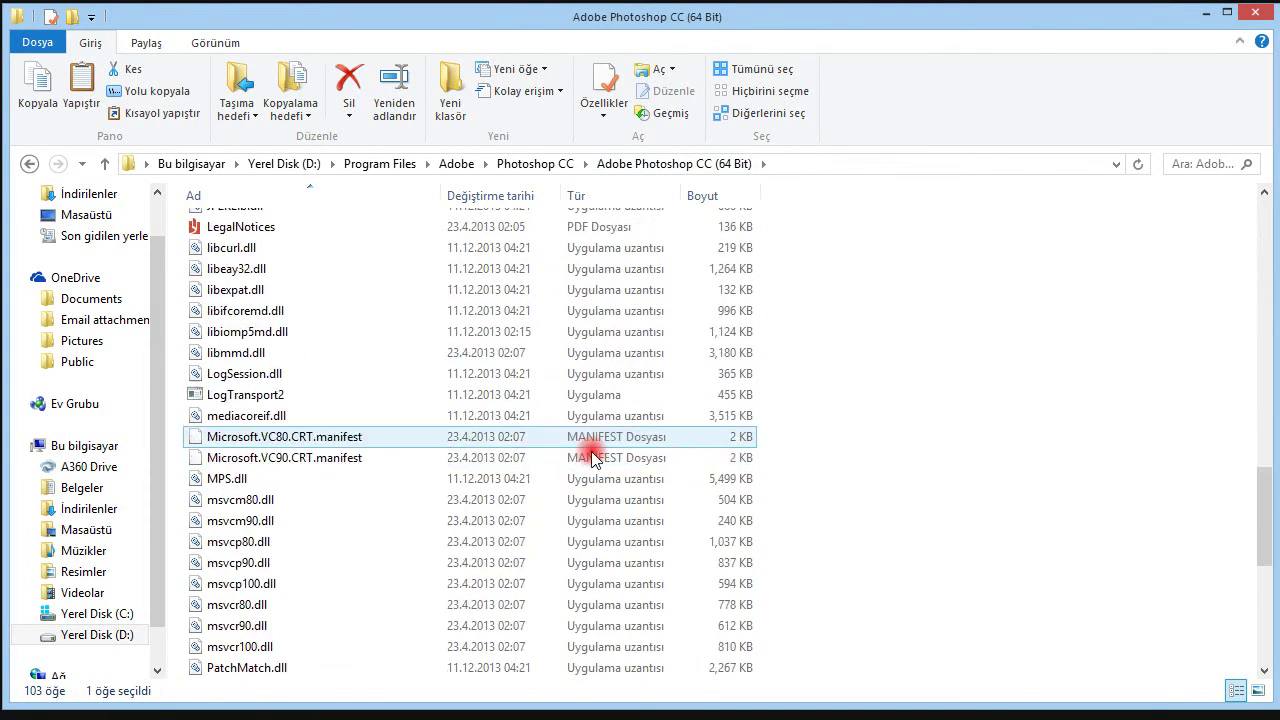
double_click(367, 604)
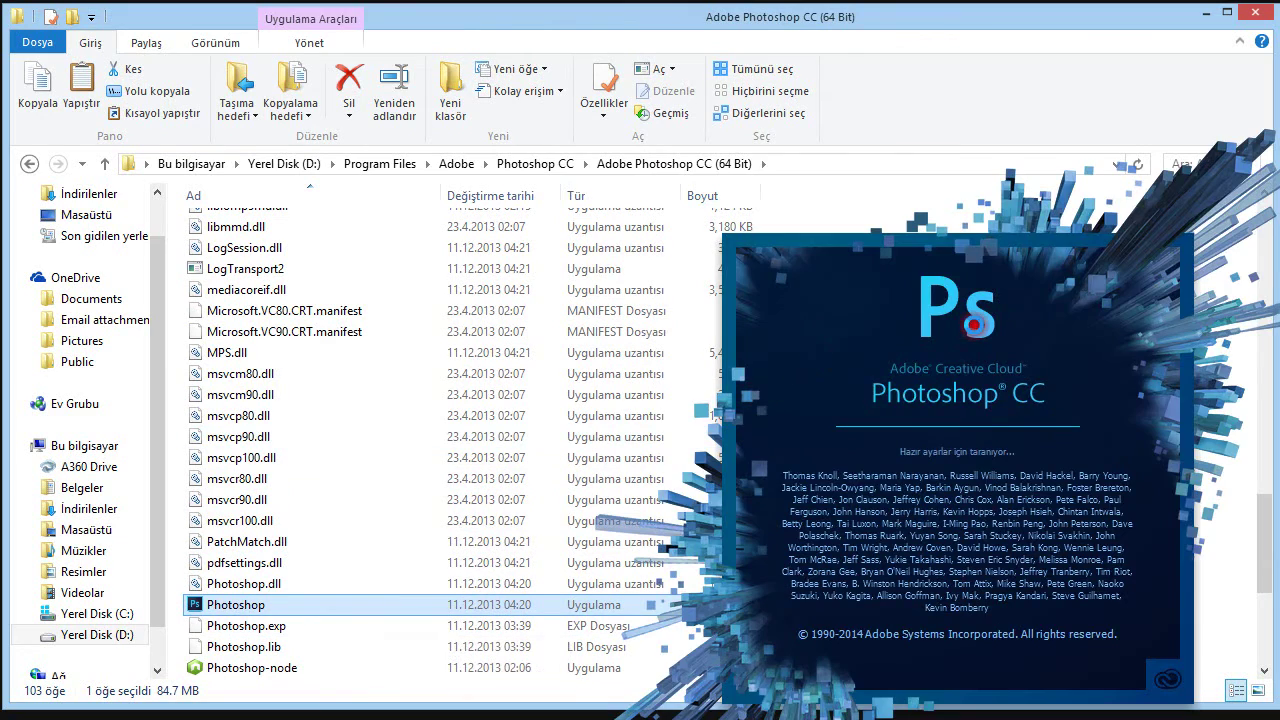